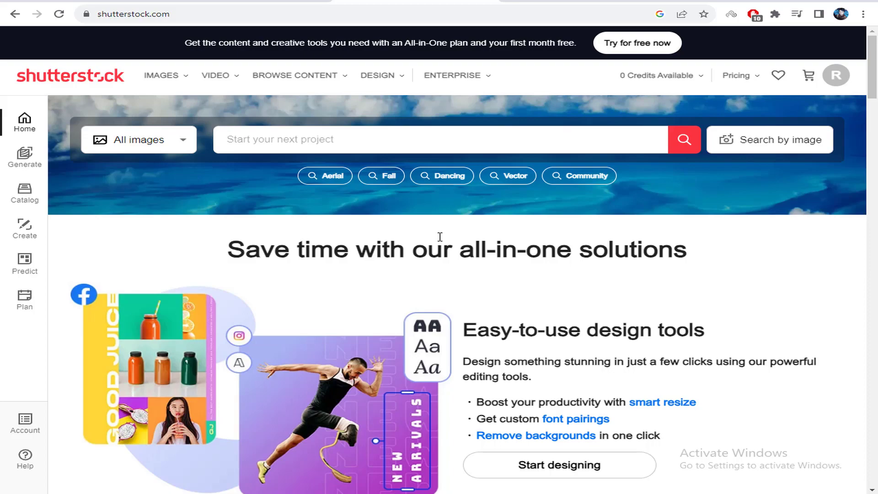
# Open 'Sell your content' from the Shutterstock footer and choose Get started to begin contributor sign-up
pyautogui.moveTo(872, 69); pyautogui.dragTo(851, 491)
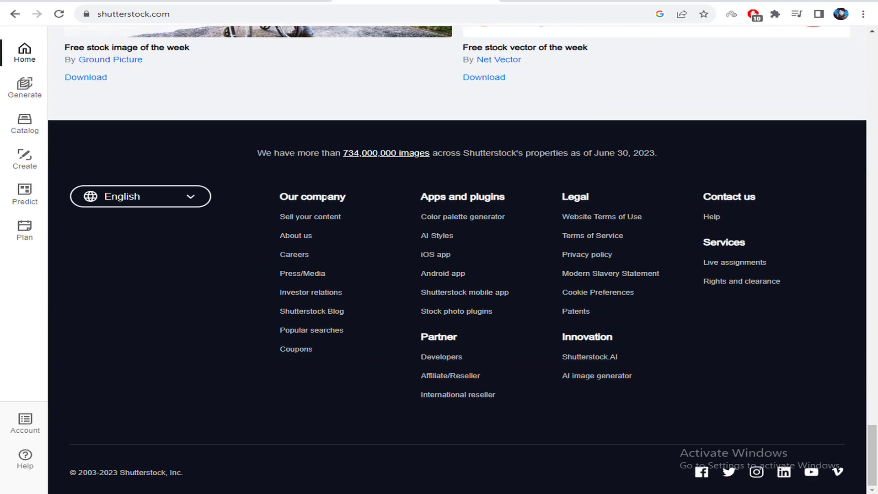
pyautogui.click(316, 219)
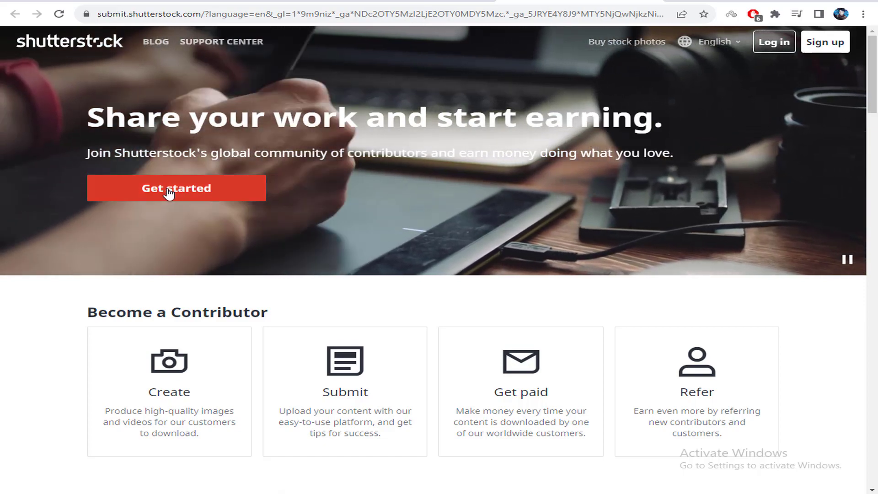
pyautogui.click(163, 191)
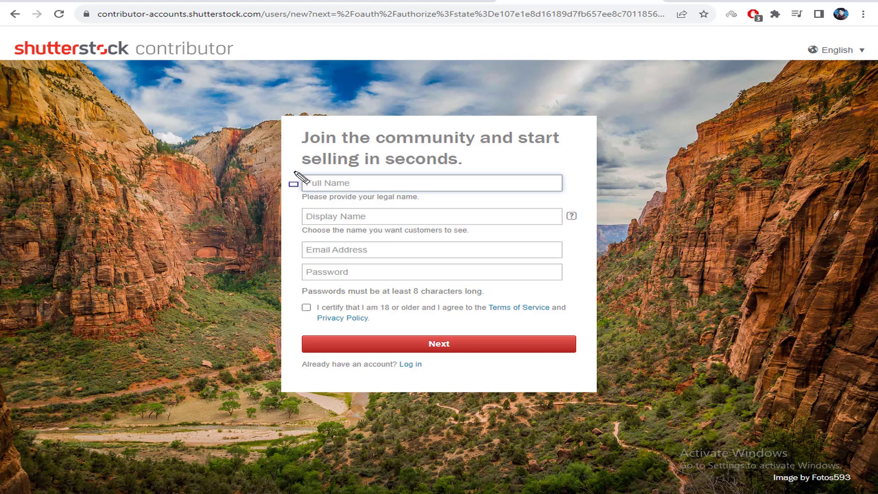
pyautogui.moveTo(293, 171)
pyautogui.mouseDown()
pyautogui.moveTo(520, 172)
pyautogui.moveTo(582, 196)
pyautogui.moveTo(585, 328)
pyautogui.mouseUp()
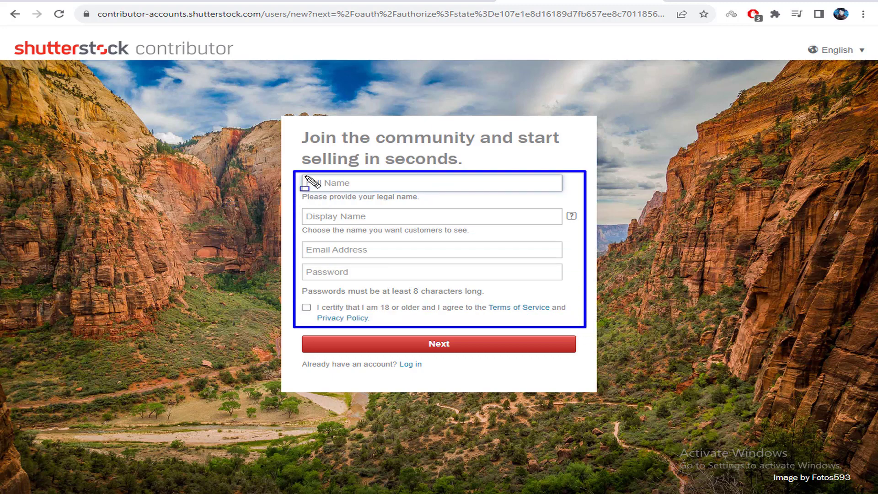
pyautogui.moveTo(302, 173); pyautogui.dragTo(406, 191)
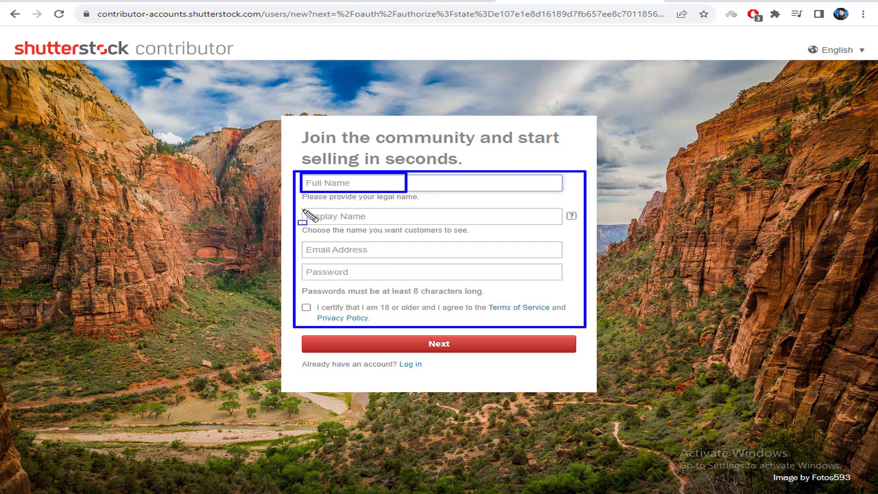
pyautogui.moveTo(302, 209); pyautogui.dragTo(395, 224)
pyautogui.moveTo(301, 243); pyautogui.dragTo(402, 259)
pyautogui.moveTo(300, 265); pyautogui.dragTo(369, 281)
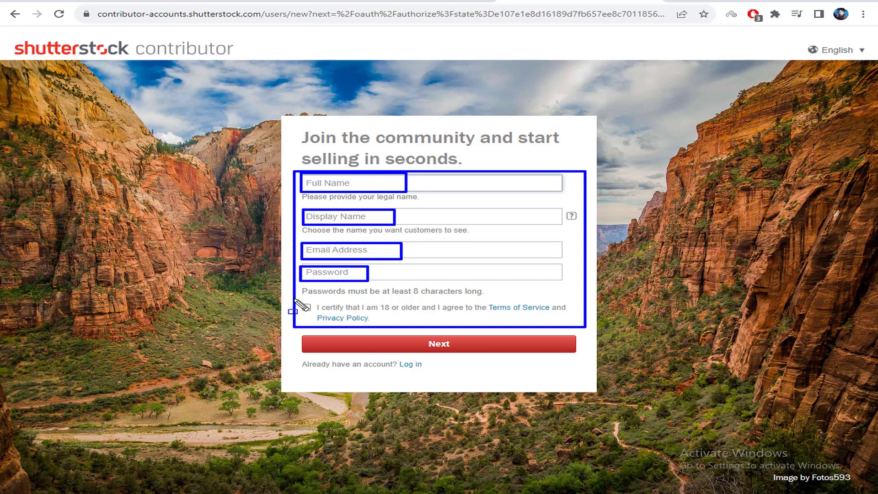
pyautogui.moveTo(292, 300)
pyautogui.mouseDown()
pyautogui.moveTo(319, 308)
pyautogui.moveTo(320, 347)
pyautogui.moveTo(577, 350)
pyautogui.moveTo(582, 357)
pyautogui.mouseUp()
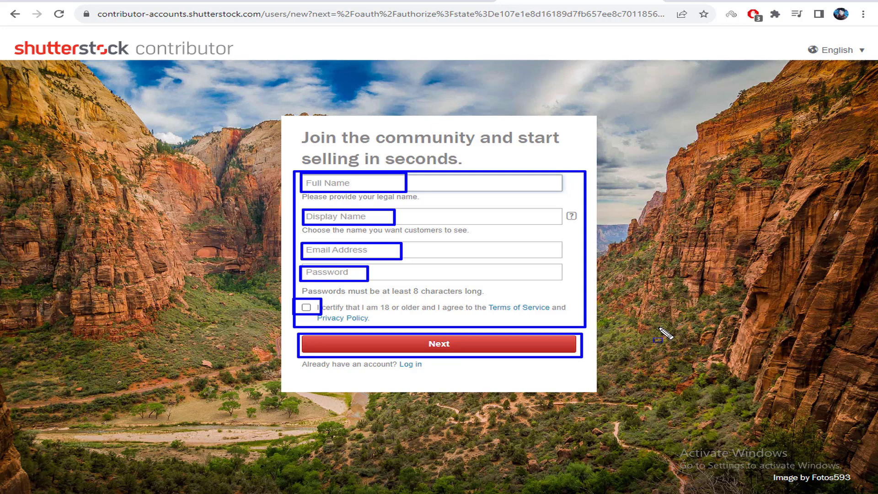
pyautogui.press('Escape')
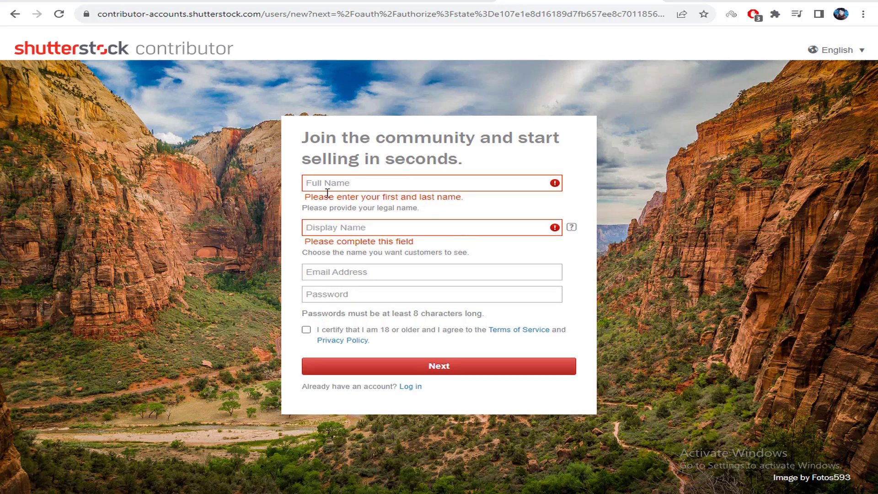
# Enter the legal full name, display name, account e-mail and password in the sign-up form
pyautogui.click(360, 184)
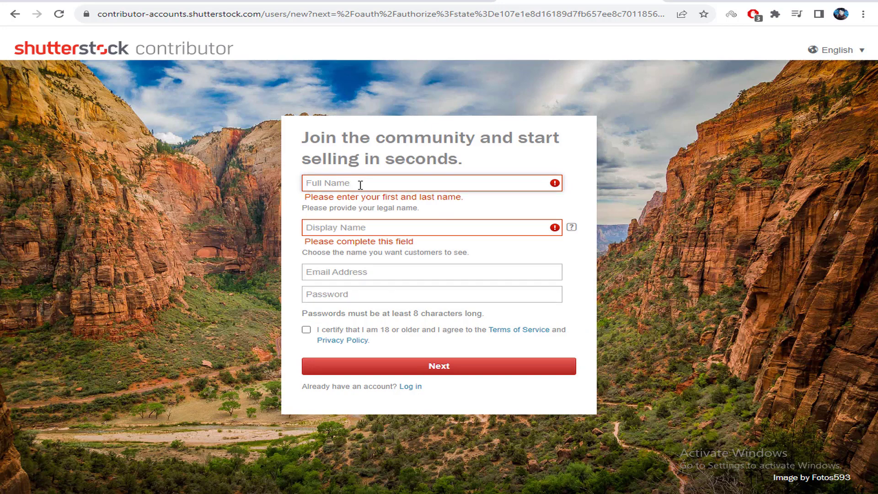
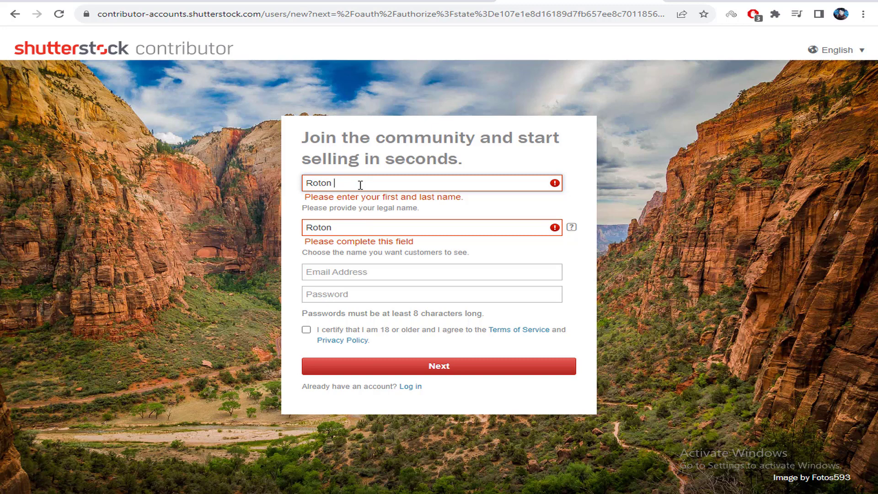
pyautogui.doubleClick(428, 221)
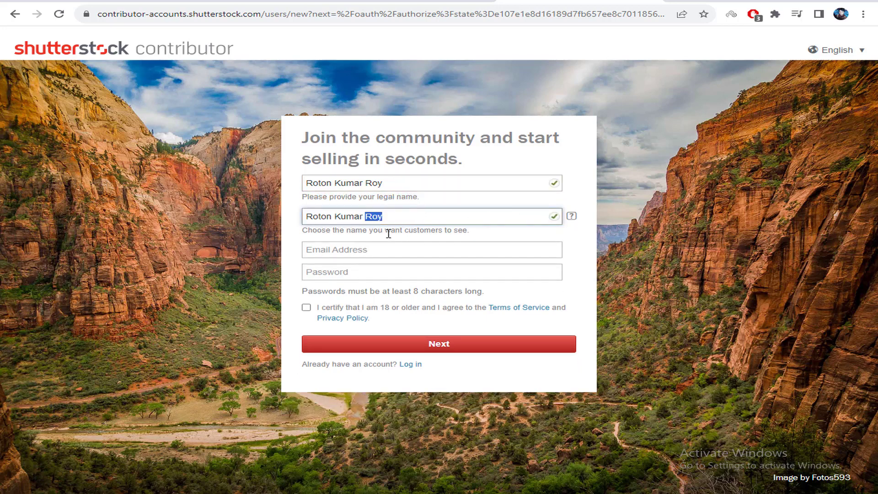
pyautogui.click(372, 253)
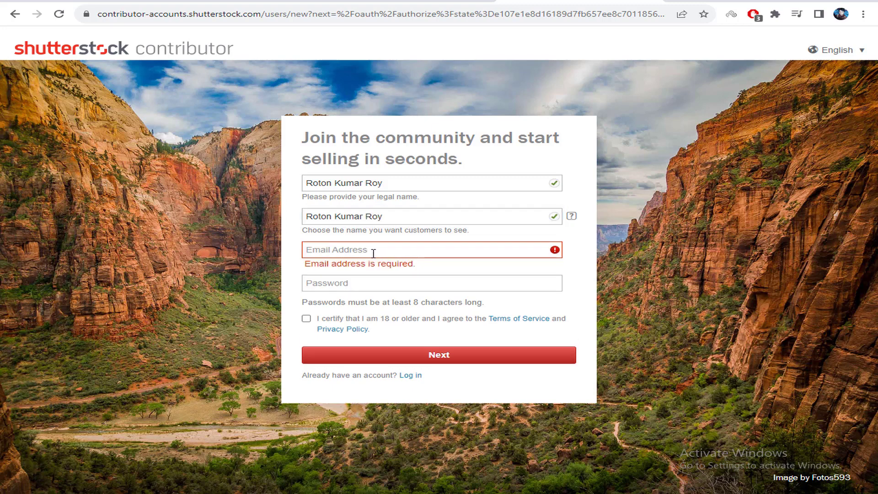
pyautogui.hotkey('ctrl', 'v')
pyautogui.press('Tab')
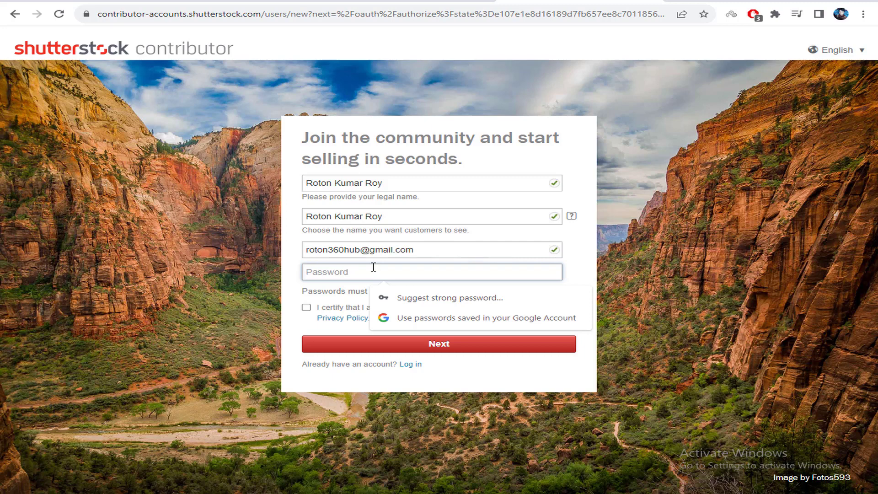
pyautogui.write('•')
# Certify being 18+ and accept the terms, submit the form, and decline saving the password
pyautogui.click(303, 292)
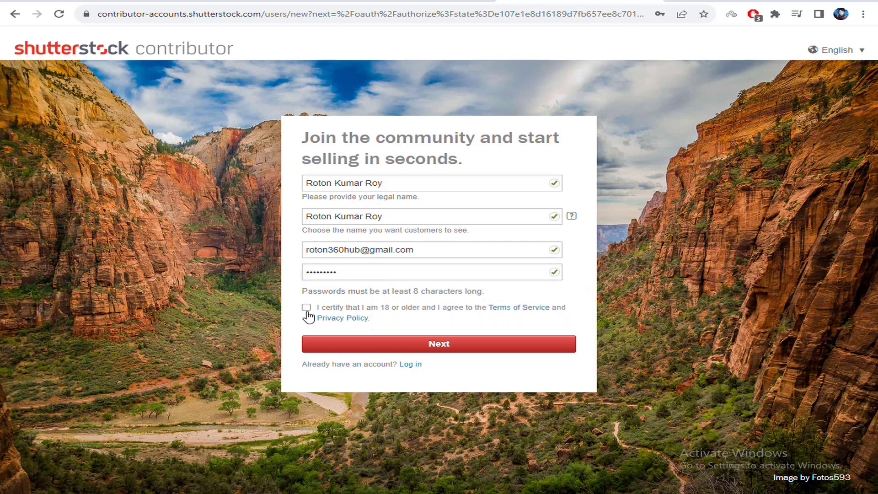
pyautogui.click(307, 312)
pyautogui.click(438, 351)
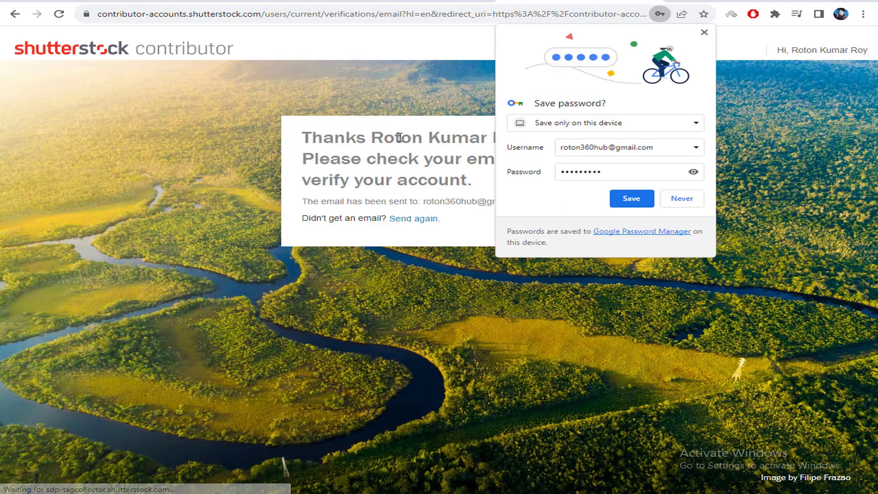
pyautogui.click(681, 198)
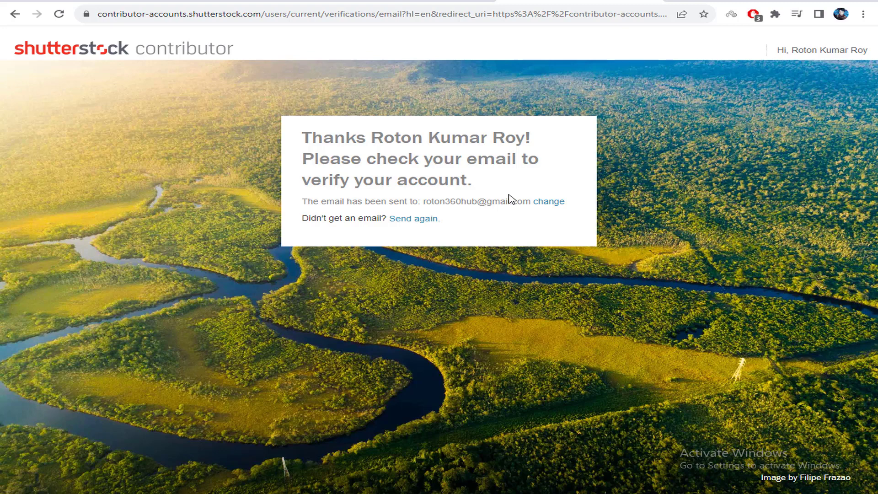
# Check the address the verification e-mail was sent to and open a new browser tab
pyautogui.moveTo(425, 201); pyautogui.dragTo(487, 201)
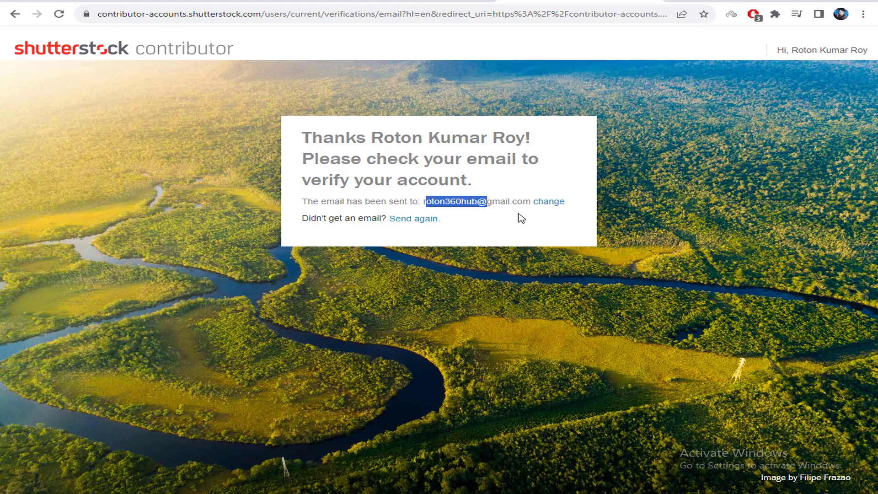
pyautogui.click(526, 227)
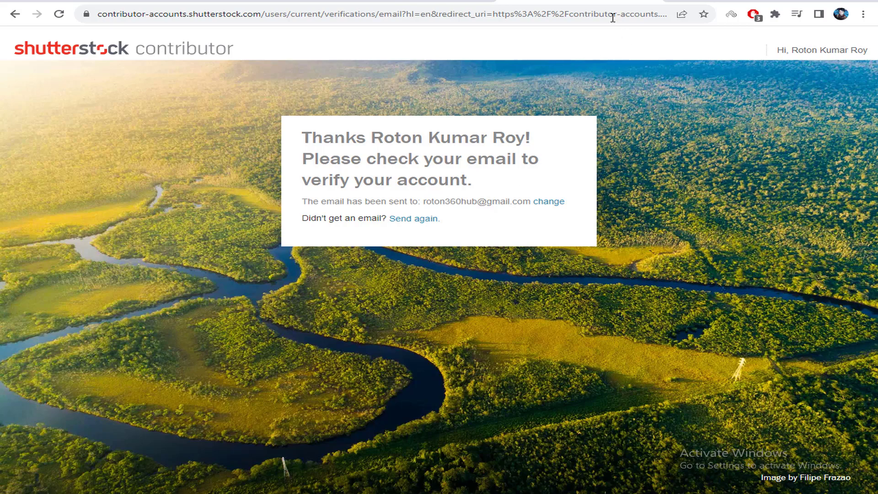
pyautogui.click(675, 1)
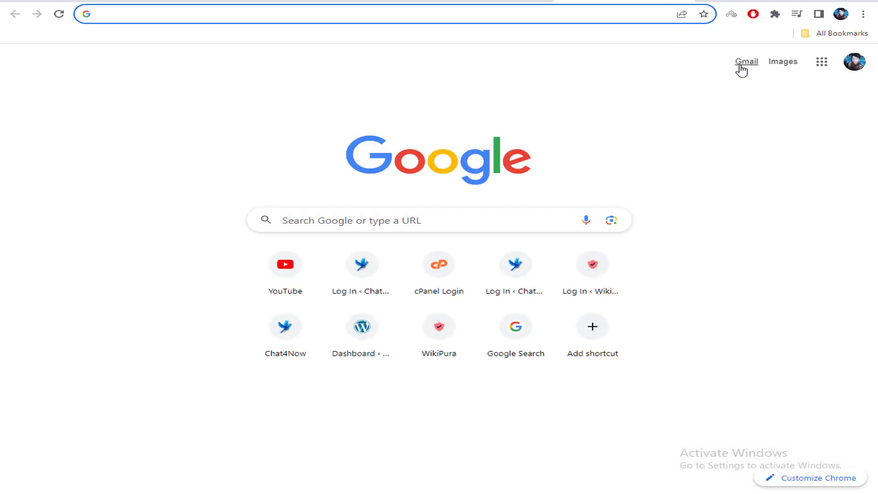
# Open Shutterstock's 'Verify your email address' message in Gmail and follow its verification link
pyautogui.click(744, 64)
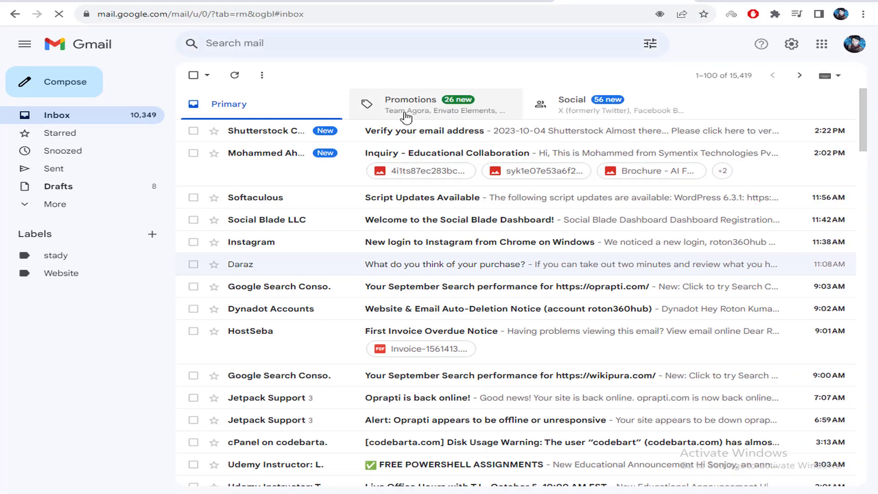
pyautogui.click(407, 138)
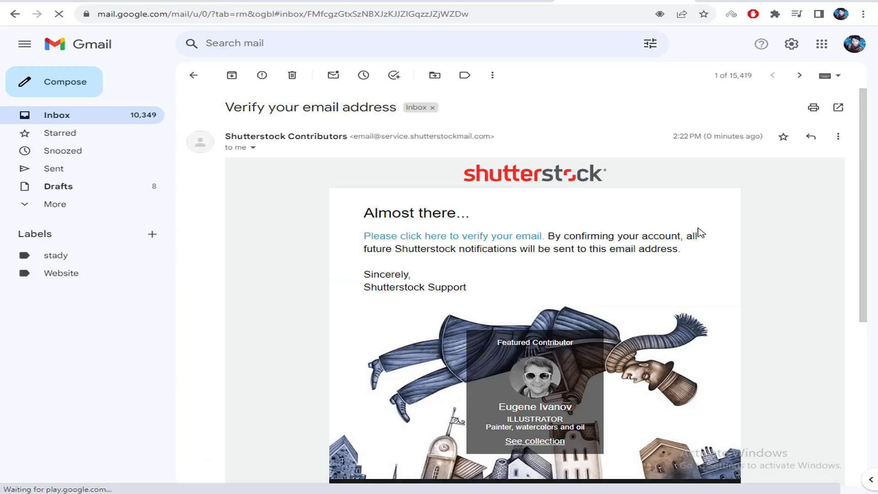
pyautogui.scroll(-6, 698, 231)
pyautogui.scroll(6, 593, 215)
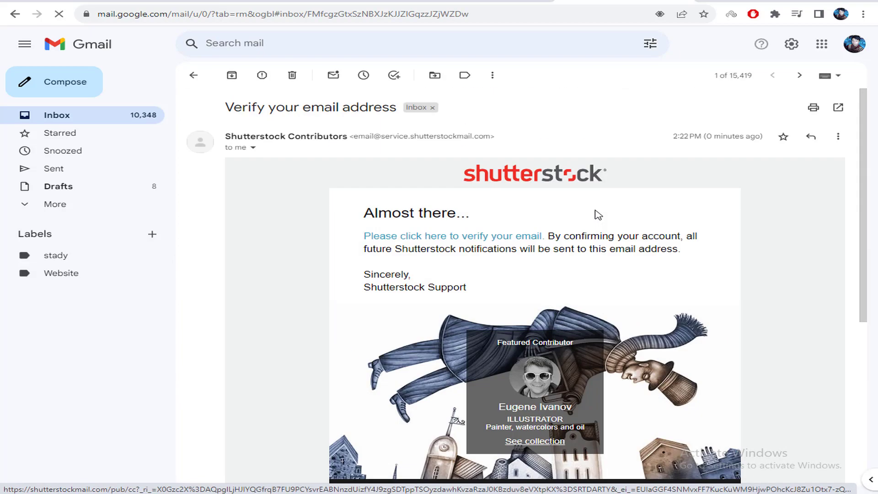
pyautogui.scroll(-1, 593, 215)
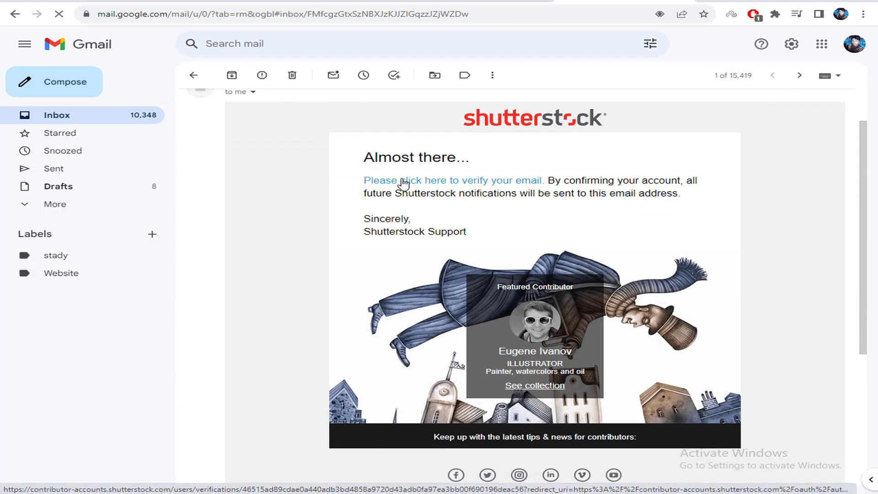
pyautogui.click(509, 185)
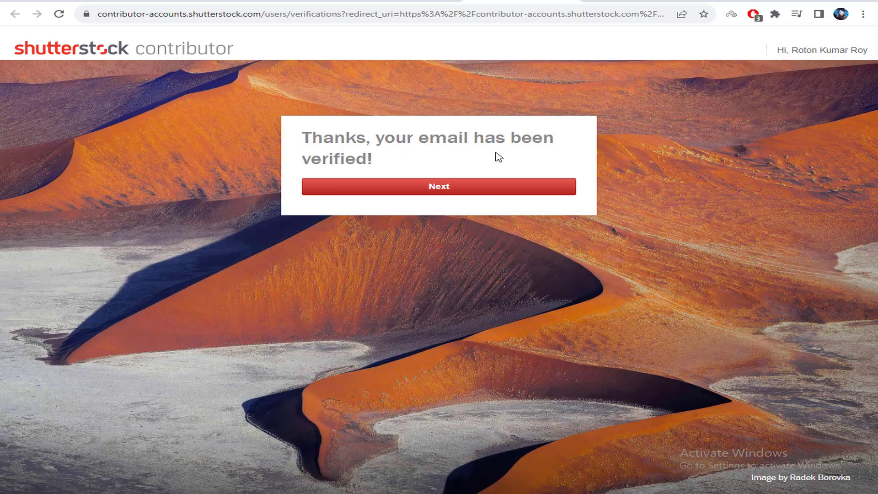
# Continue past the email-verified page and choose Bangladesh as the residential country
pyautogui.click(457, 186)
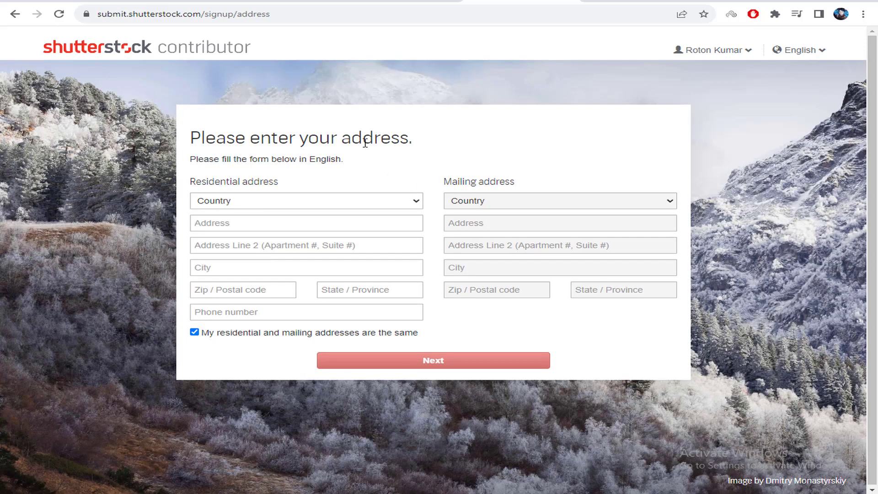
pyautogui.click(712, 52)
pyautogui.click(237, 206)
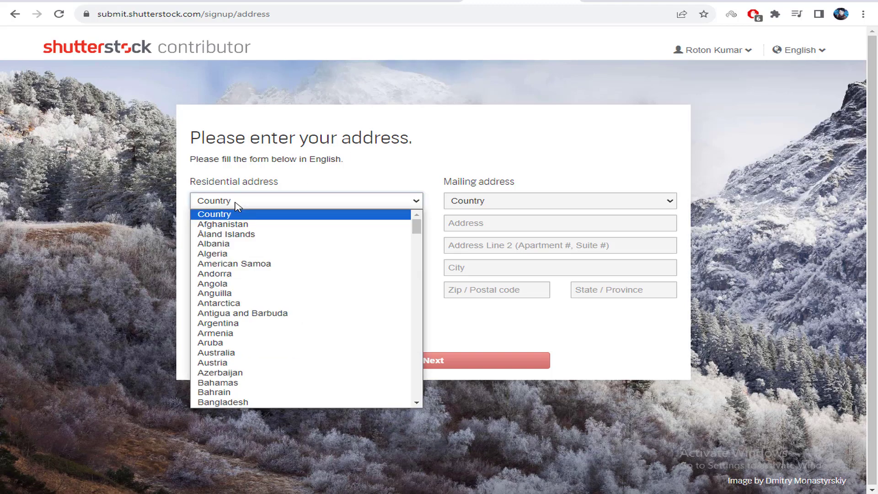
pyautogui.scroll(-4, 255, 337)
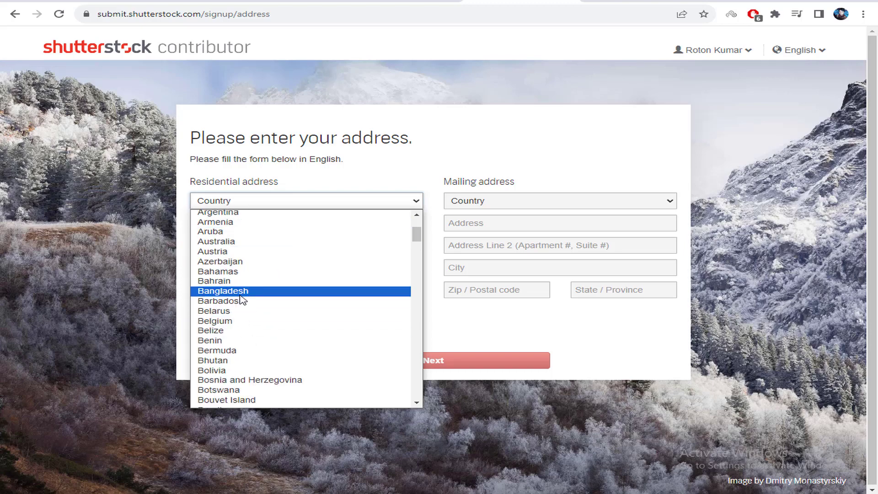
pyautogui.click(289, 290)
# Fill in the street address, city Rangpur and postal code 5200
pyautogui.click(262, 229)
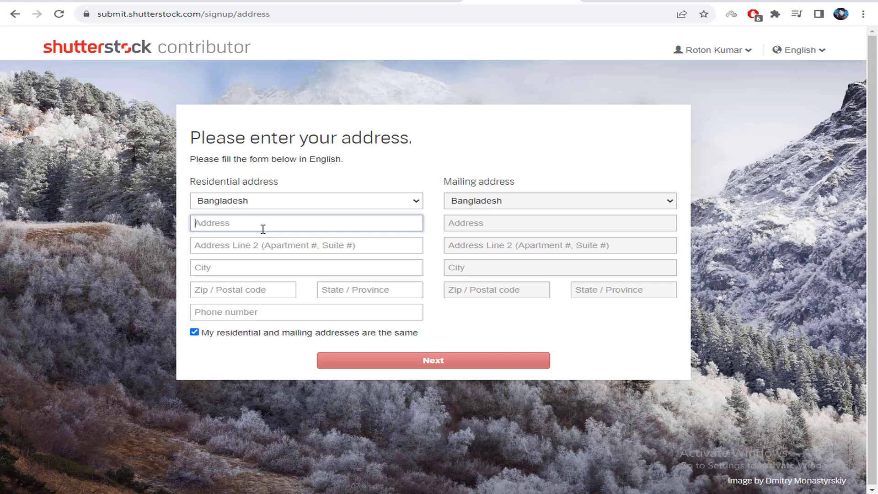
pyautogui.write('Kaharole, Dinajpur')
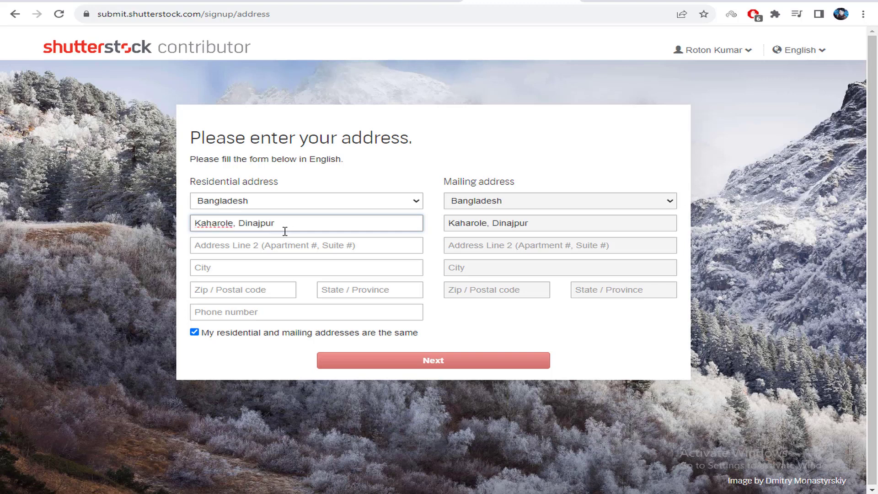
pyautogui.click(225, 267)
pyautogui.write('Rangpur')
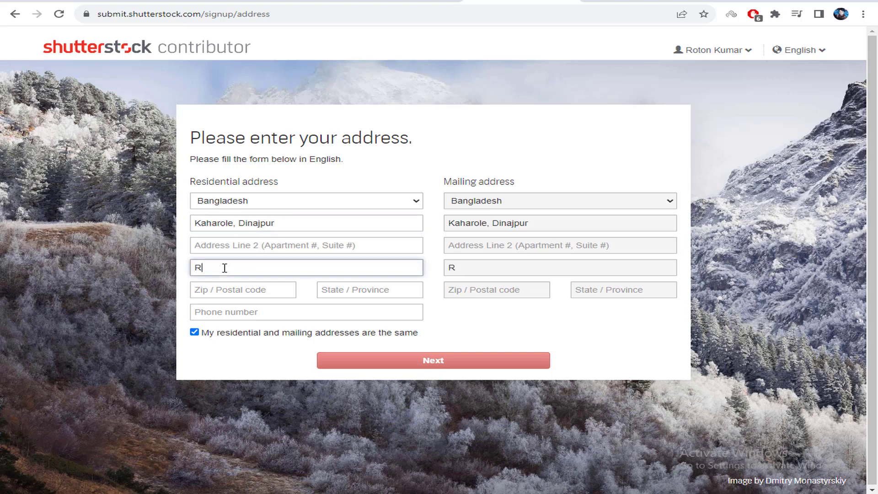
pyautogui.click(248, 289)
pyautogui.write('5')
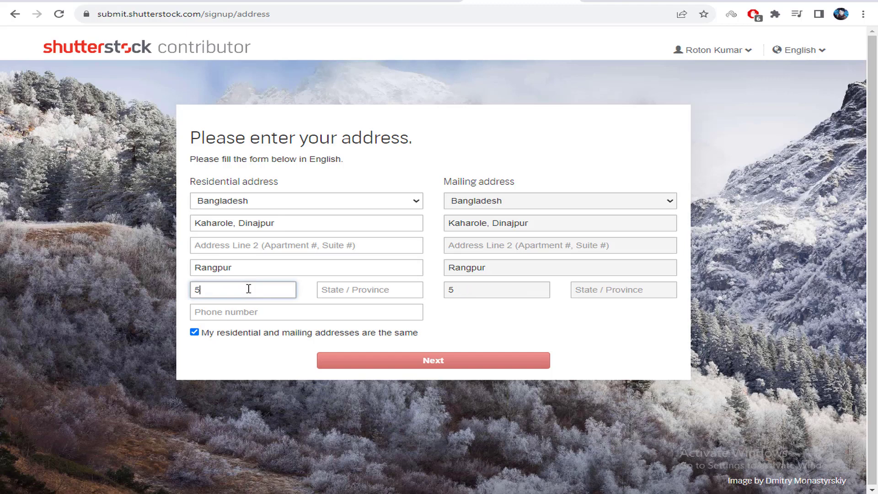
pyautogui.write('200')
# Enter Dhaka as the state/province and fill in the phone number
pyautogui.click(420, 289)
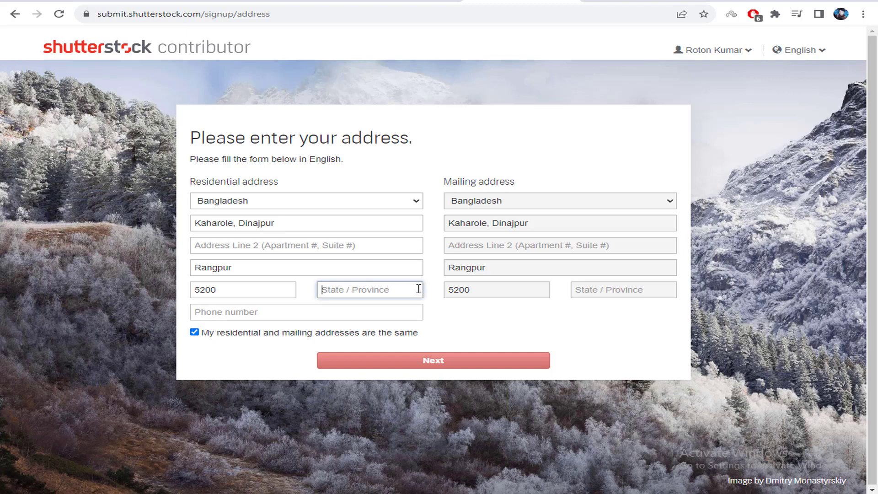
pyautogui.write('Dhaka')
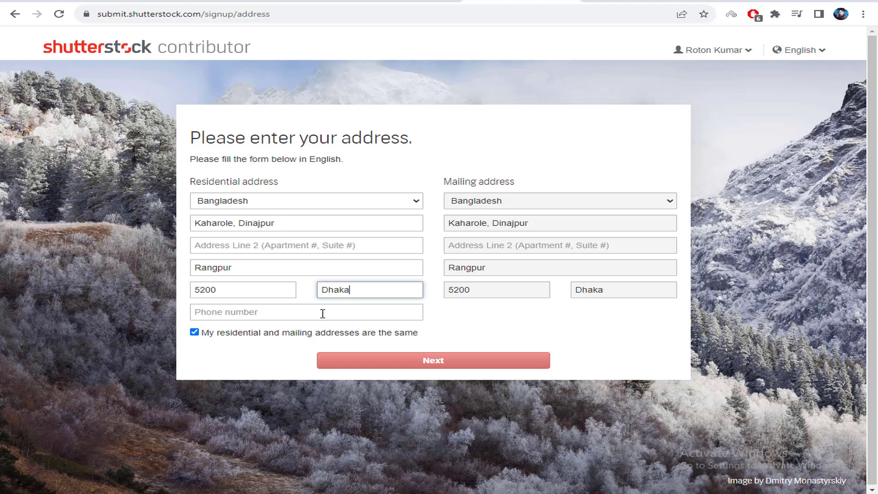
pyautogui.click(453, 339)
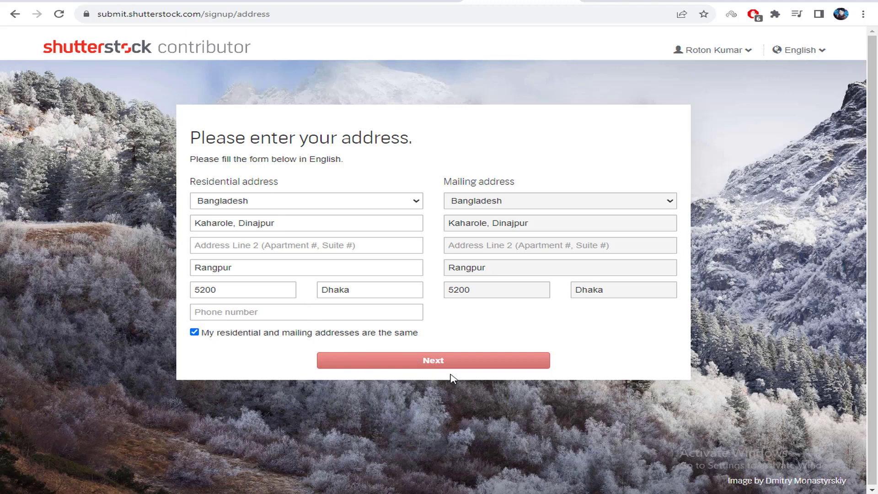
pyautogui.click(223, 312)
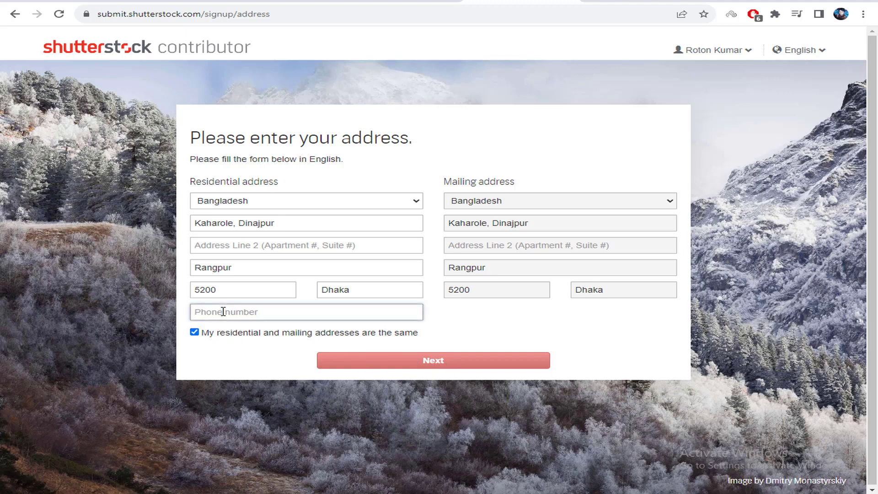
pyautogui.write('01')
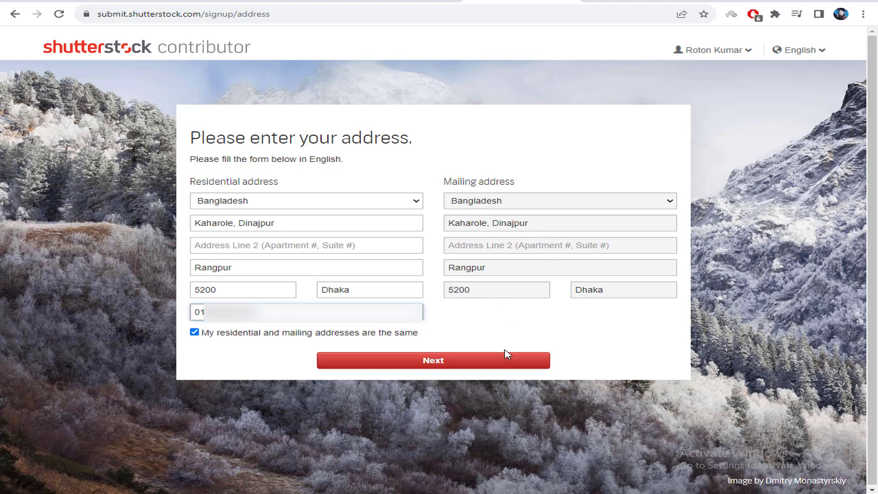
# Submit the residential address, then choose 'Go to your dashboard' on the welcome page
pyautogui.click(488, 362)
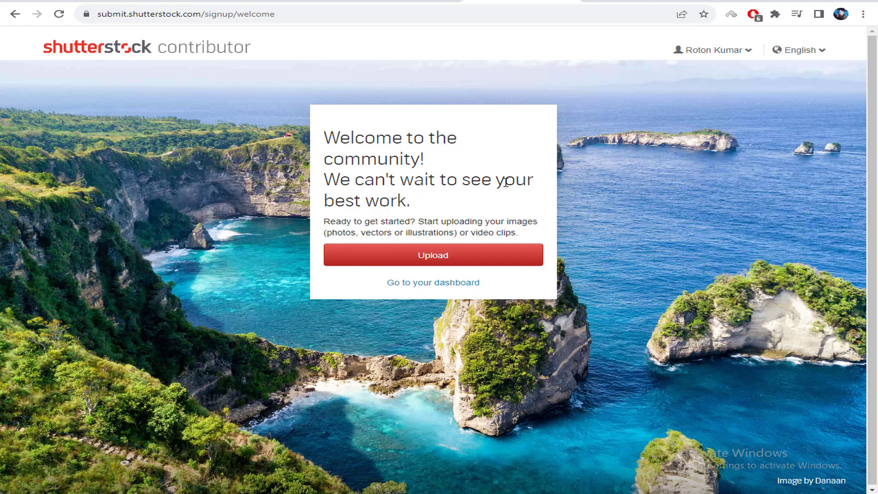
pyautogui.moveTo(378, 201); pyautogui.dragTo(442, 203)
pyautogui.click(443, 204)
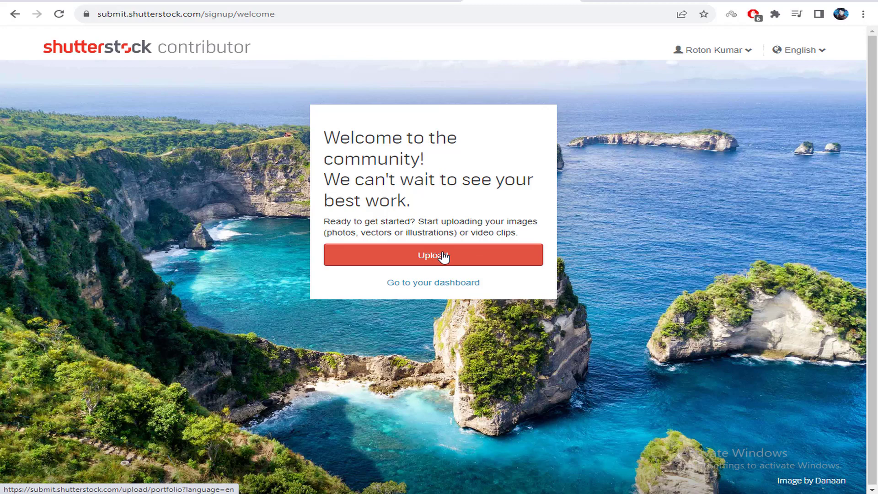
pyautogui.click(436, 286)
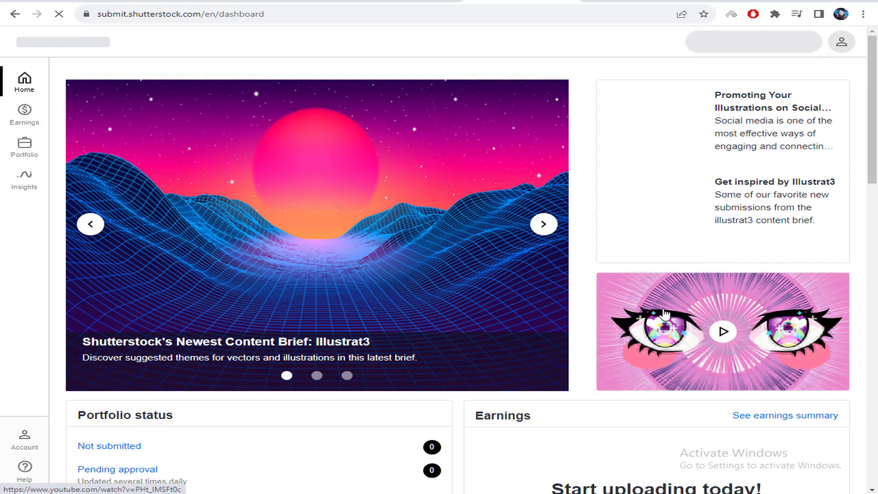
# Look over the dashboard's Earnings area and switch Portfolio status to the Videos tab
pyautogui.scroll(-3, 471, 343)
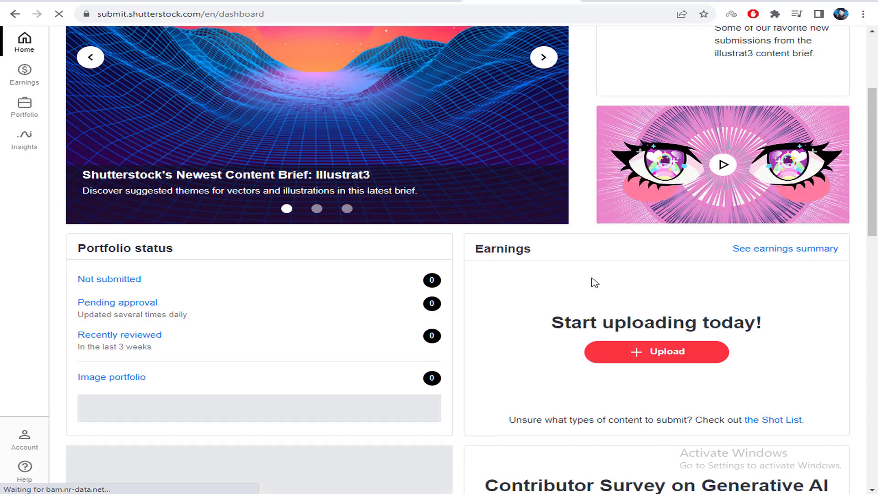
pyautogui.moveTo(484, 248); pyautogui.dragTo(531, 249)
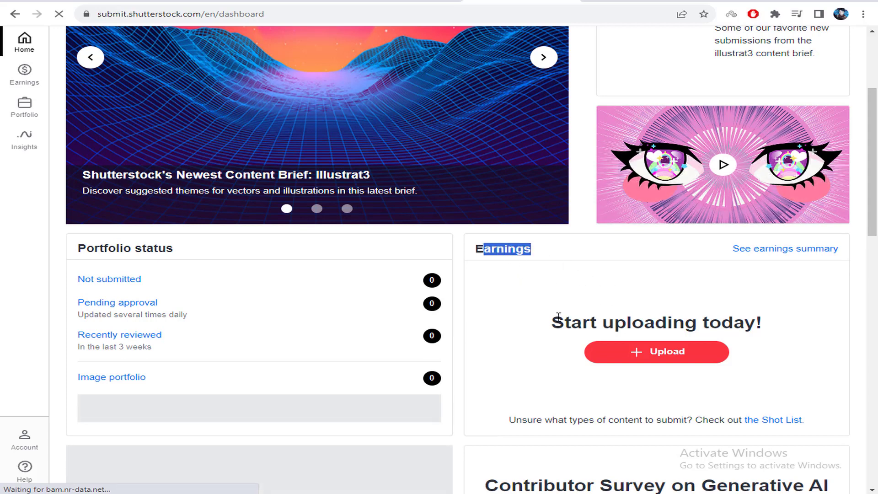
pyautogui.moveTo(558, 316); pyautogui.dragTo(774, 321)
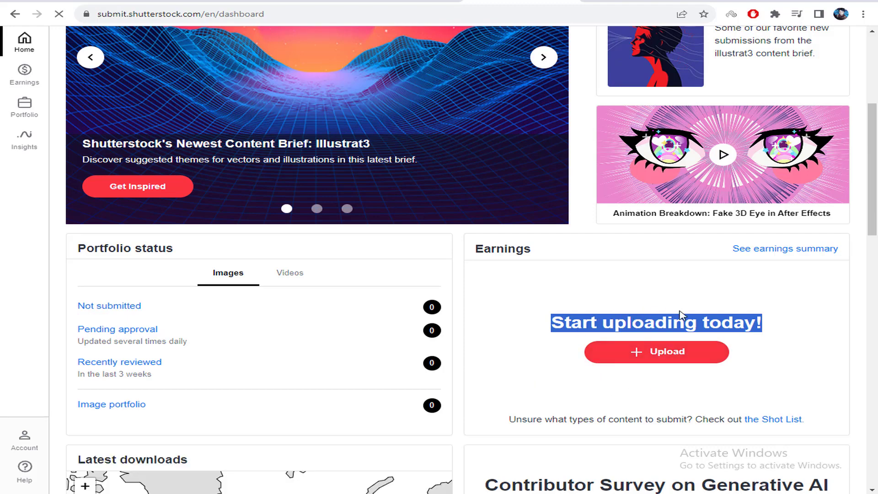
pyautogui.scroll(-2, 229, 318)
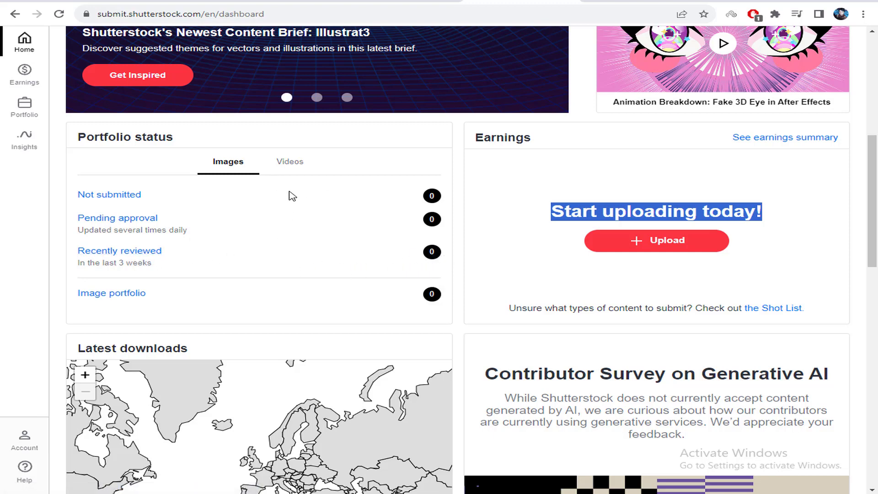
pyautogui.click(293, 171)
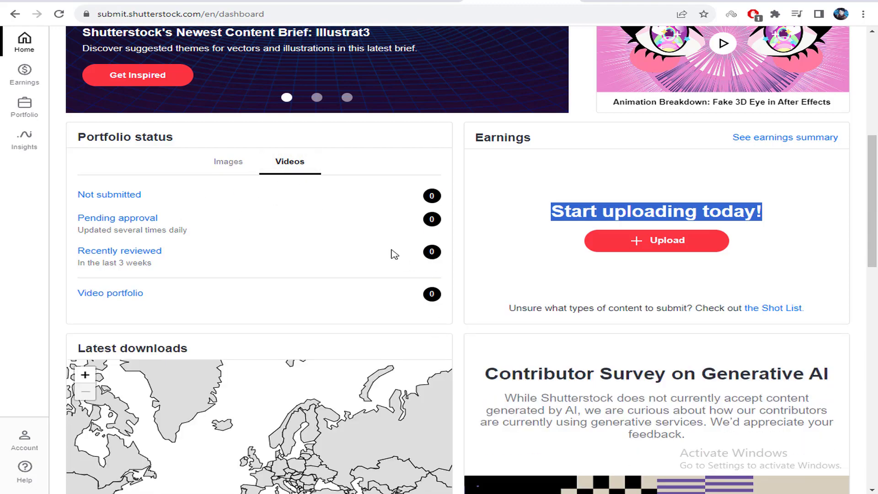
# Scroll through the rest of the dashboard, then open and close the Add dropdown unused
pyautogui.scroll(-3, 416, 250)
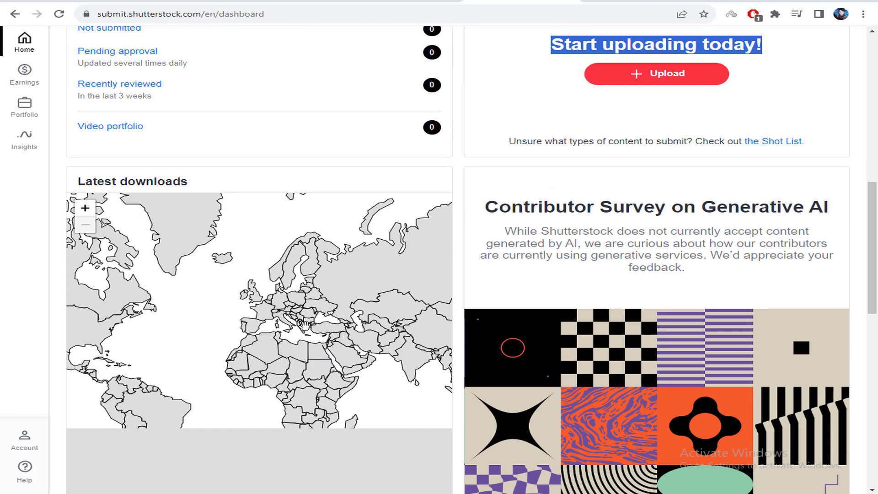
pyautogui.scroll(-5, 369, 236)
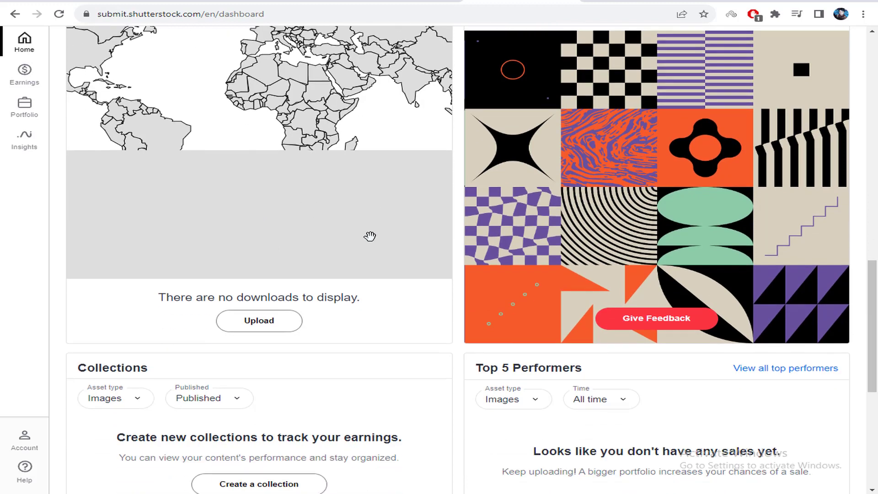
pyautogui.scroll(-2, 457, 274)
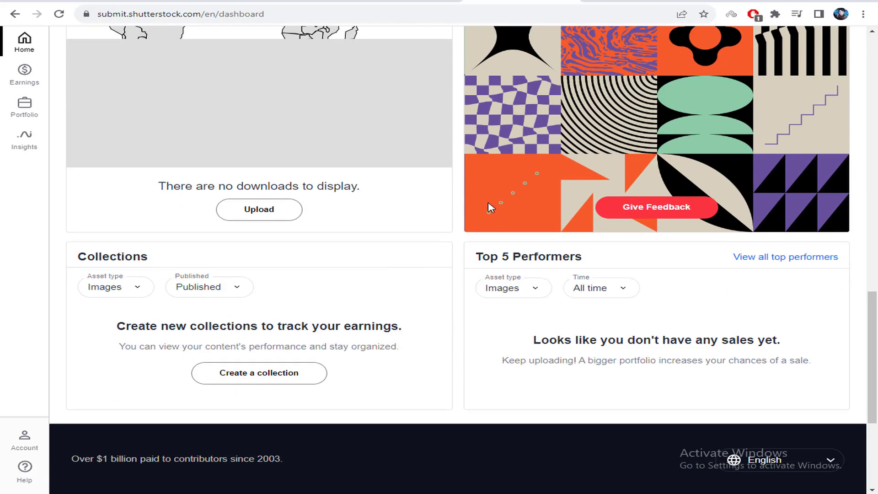
pyautogui.moveTo(478, 256); pyautogui.dragTo(582, 256)
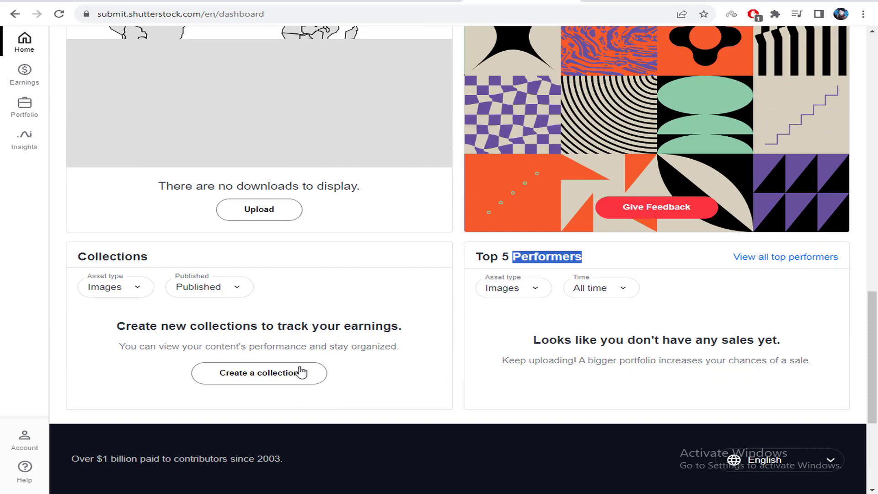
pyautogui.scroll(10, 407, 176)
pyautogui.scroll(10, 384, 139)
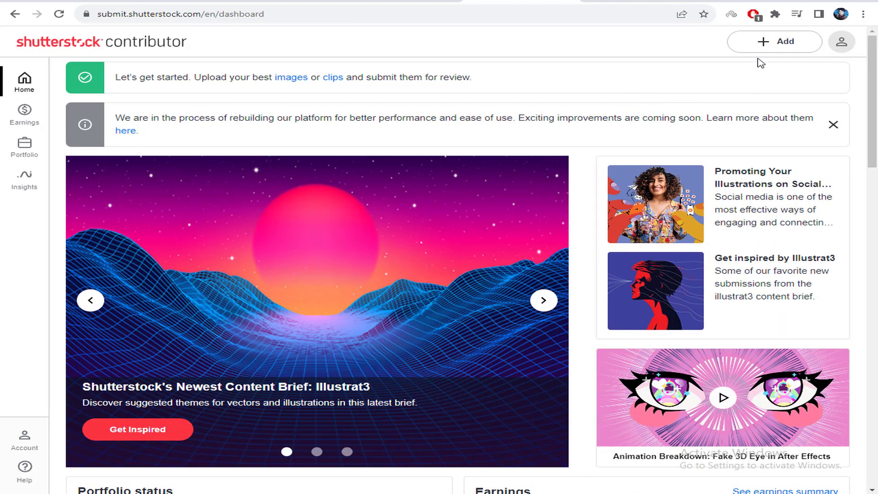
pyautogui.click(772, 42)
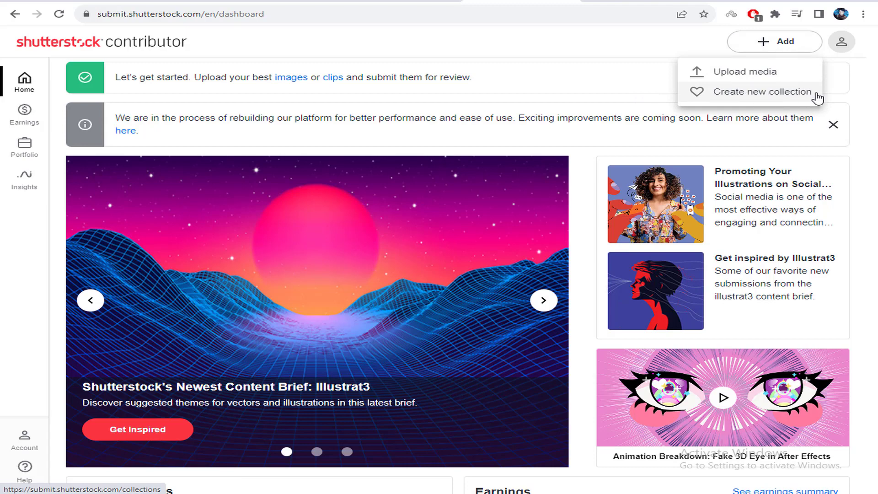
pyautogui.click(549, 88)
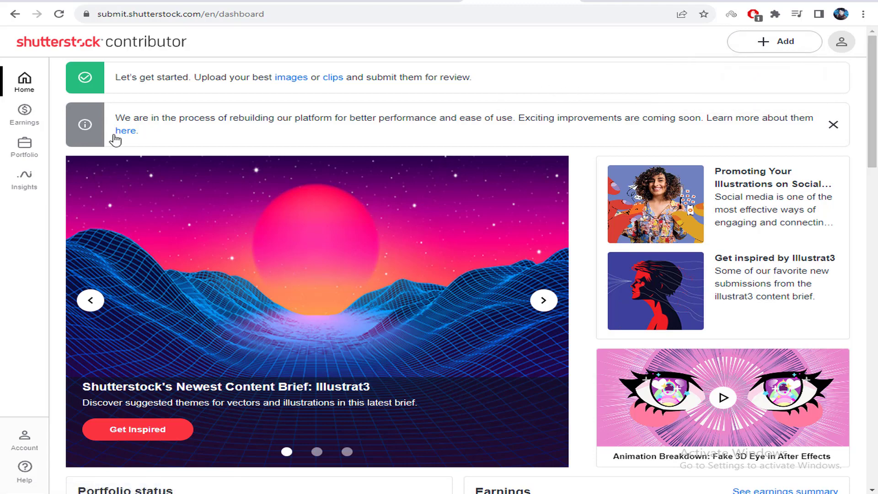
# Browse the Earnings summary and My referrals pages, selecting the referral link
pyautogui.click(30, 116)
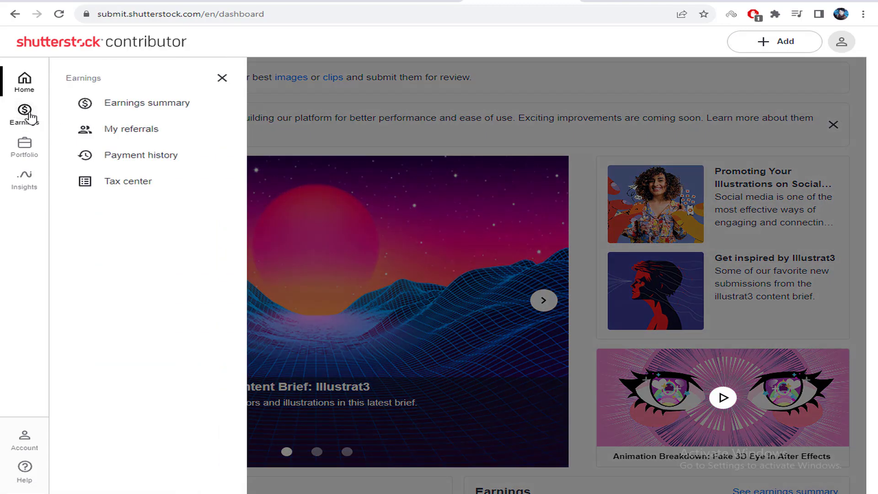
pyautogui.click(154, 112)
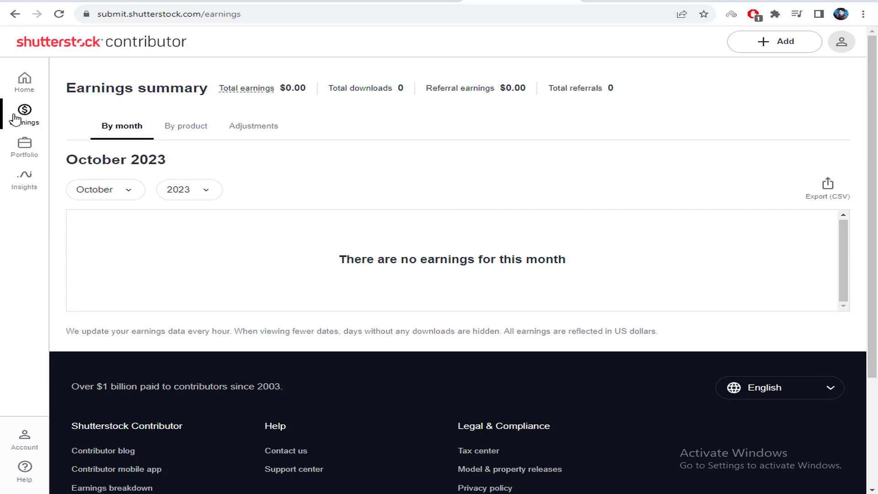
pyautogui.click(32, 119)
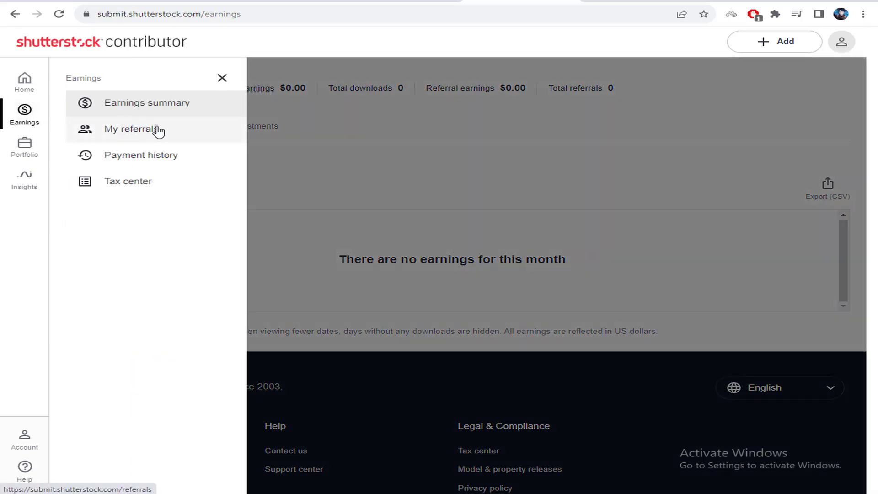
pyautogui.click(157, 131)
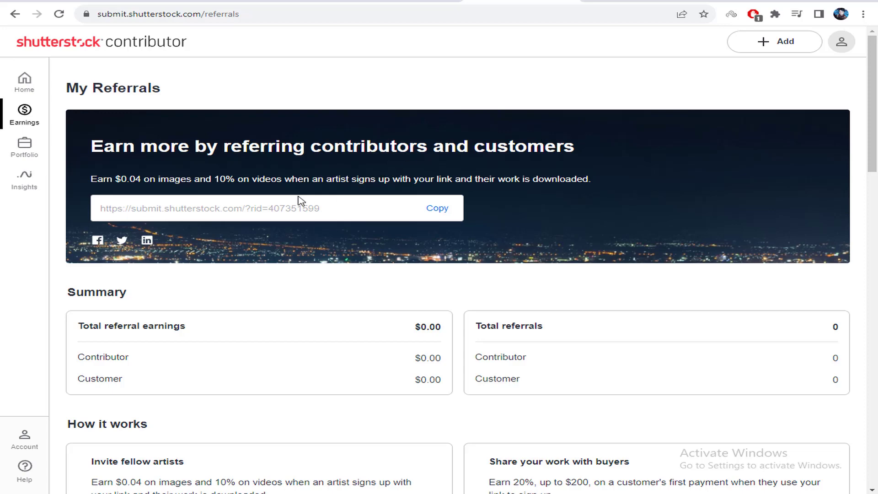
pyautogui.moveTo(330, 210); pyautogui.dragTo(99, 218)
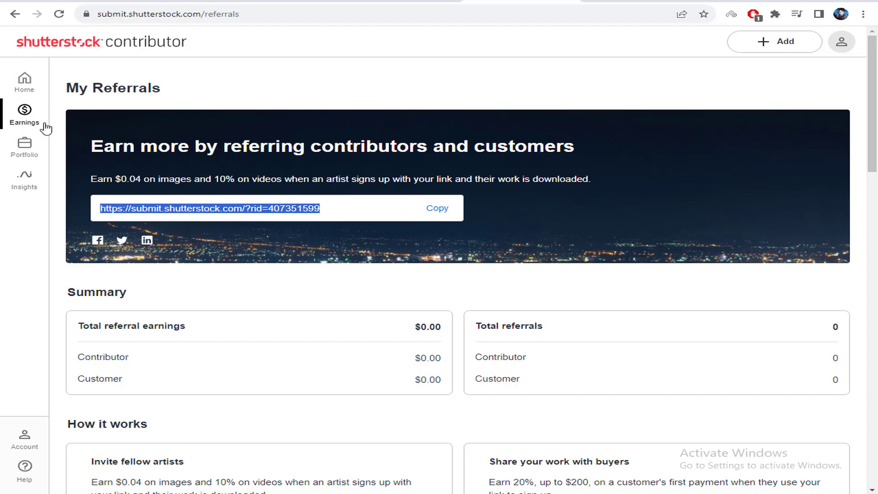
# Open Payment history and review the no-payments message and 25.00 minimum payout
pyautogui.click(25, 115)
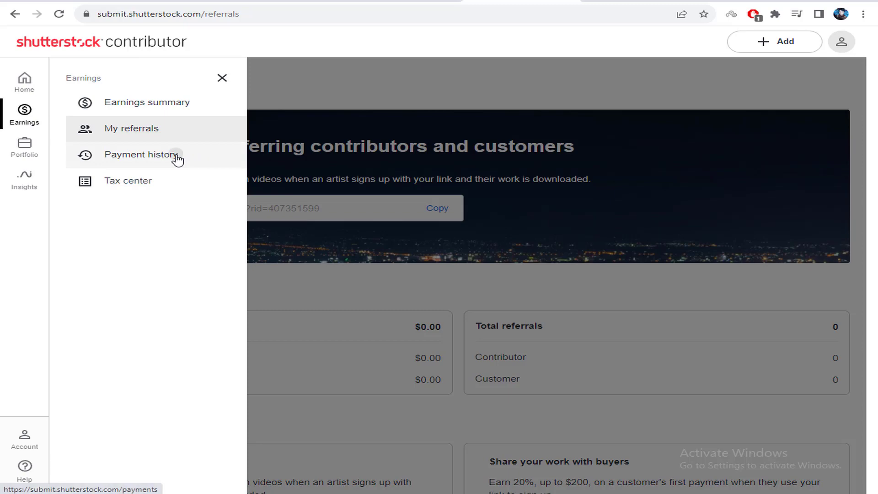
pyautogui.click(176, 156)
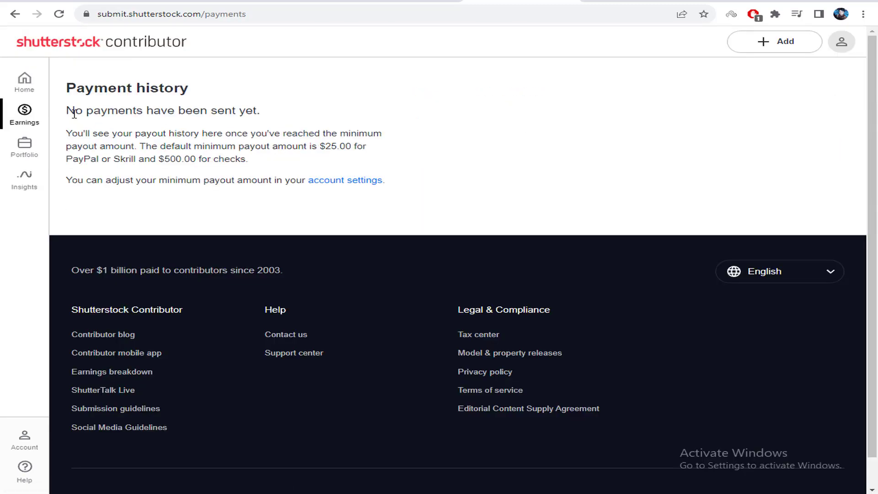
pyautogui.moveTo(74, 113); pyautogui.dragTo(210, 112)
pyautogui.doubleClick(247, 111)
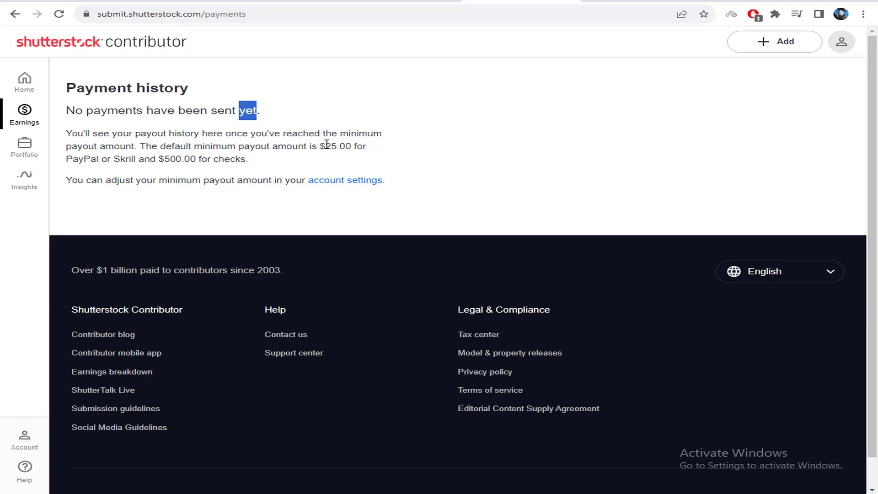
pyautogui.moveTo(326, 144); pyautogui.dragTo(388, 149)
pyautogui.click(392, 150)
# Note the Skrill $500.00 payout limit, then open the Tax center page from Earnings
pyautogui.doubleClick(125, 158)
pyautogui.doubleClick(169, 158)
pyautogui.doubleClick(204, 158)
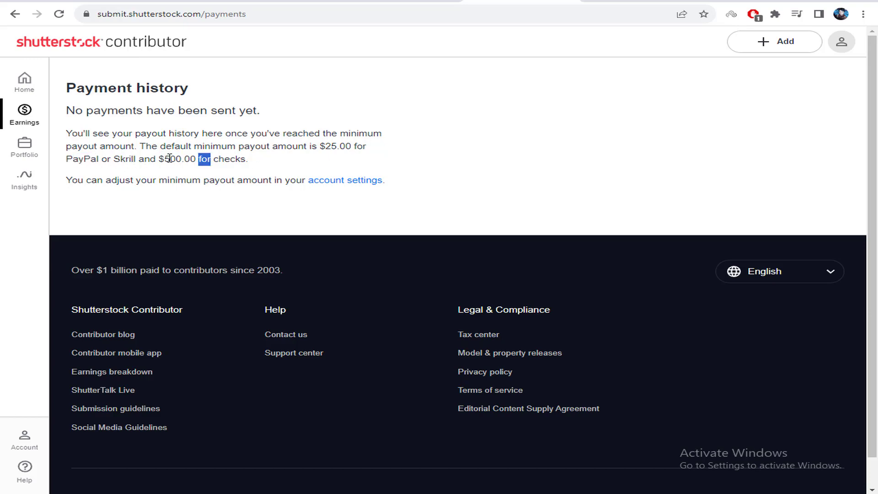
pyautogui.click(226, 159)
pyautogui.moveTo(167, 159); pyautogui.dragTo(210, 159)
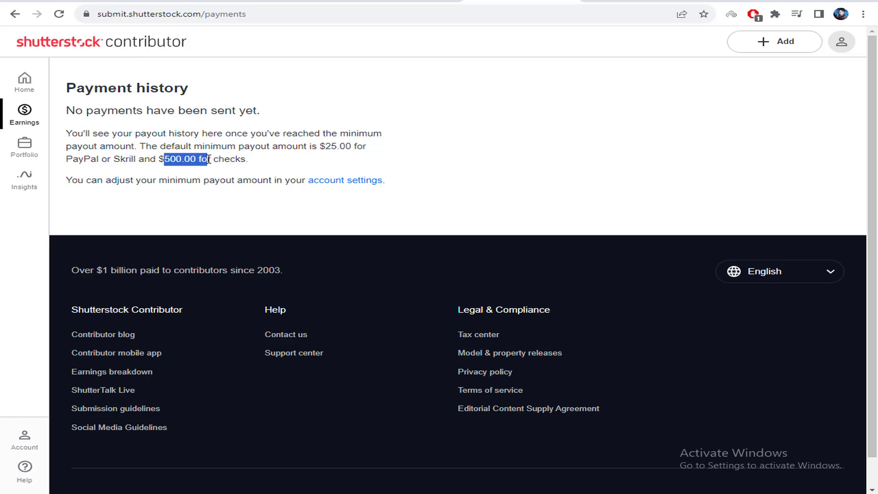
pyautogui.click(205, 158)
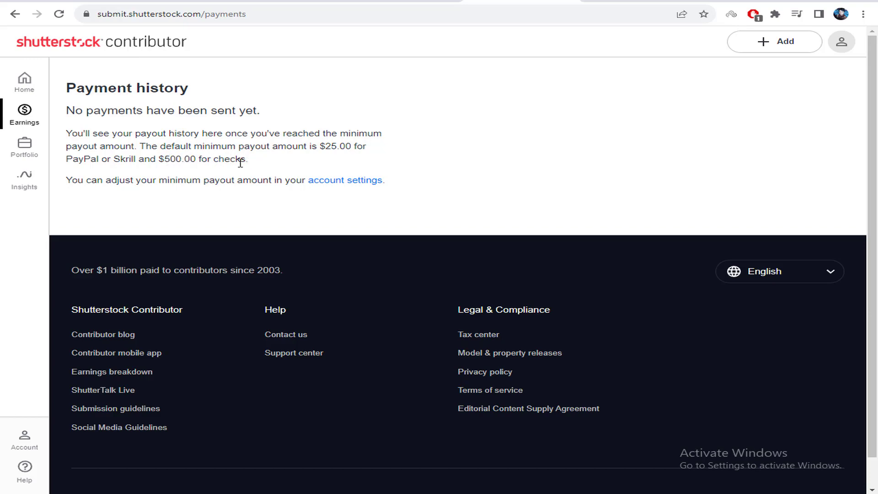
pyautogui.click(24, 114)
pyautogui.click(147, 183)
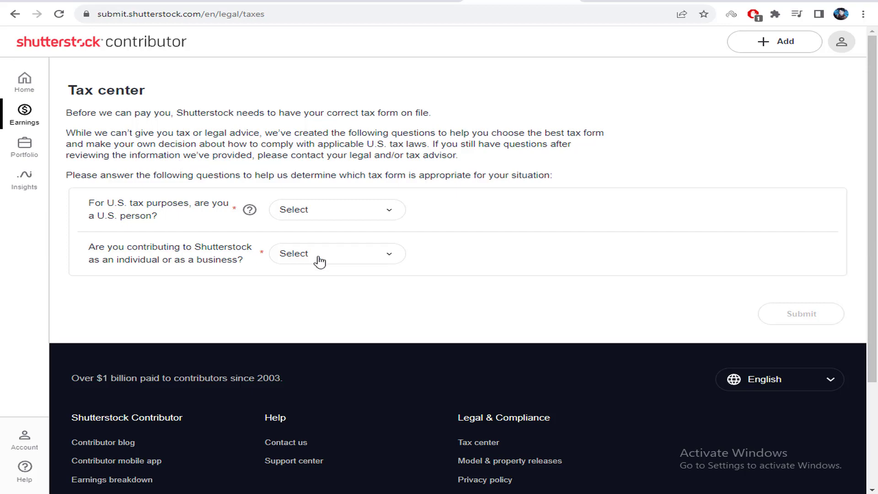
# Answer No to being a U.S. person, choose Individual, and submit the tax answers
pyautogui.click(320, 212)
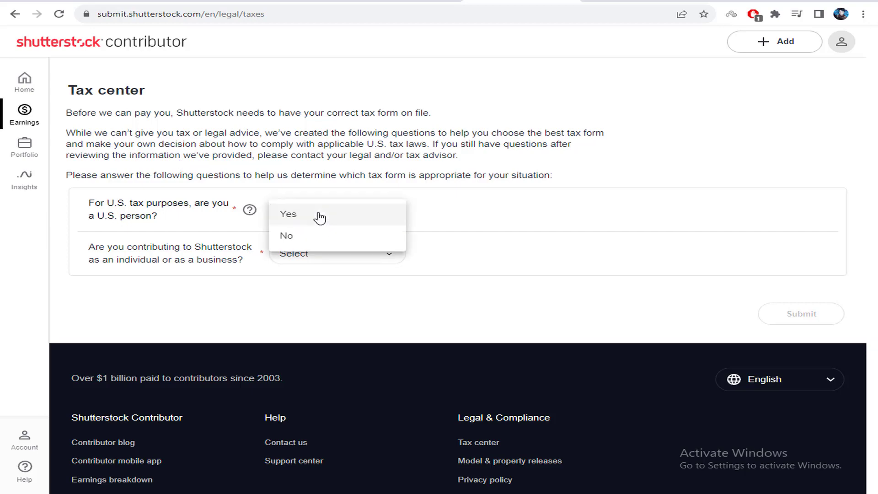
pyautogui.click(303, 235)
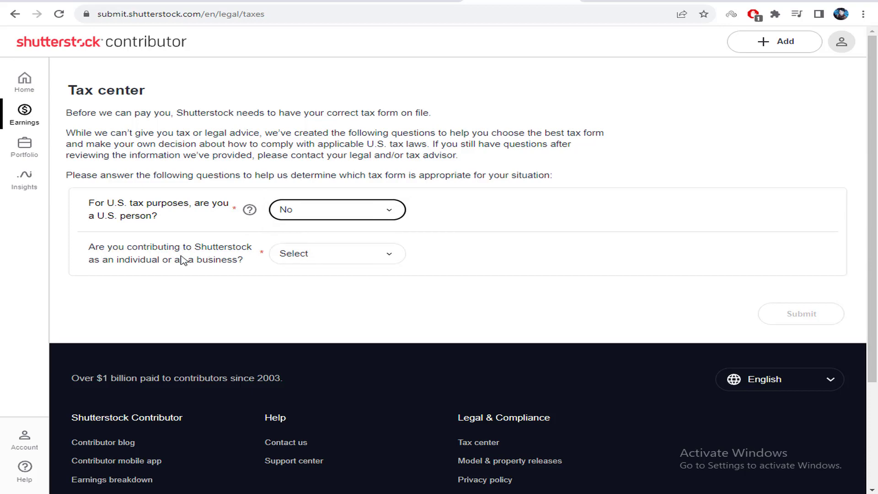
pyautogui.click(298, 259)
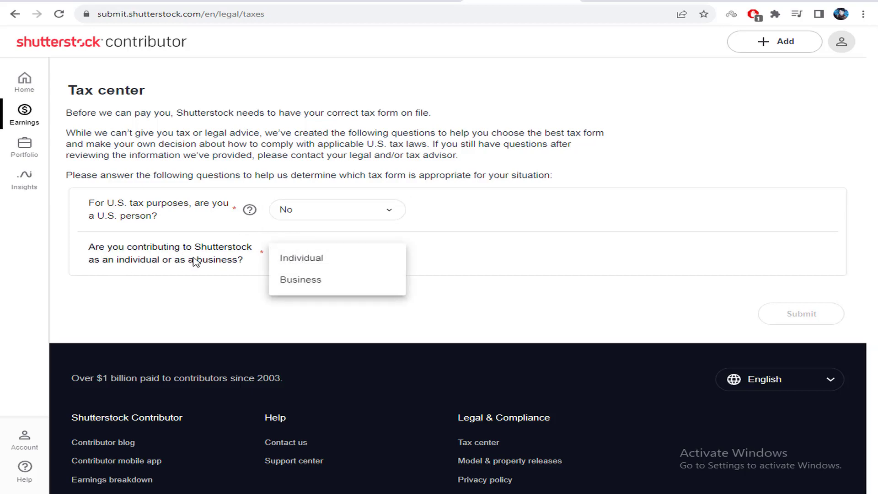
pyautogui.click(195, 261)
pyautogui.click(298, 260)
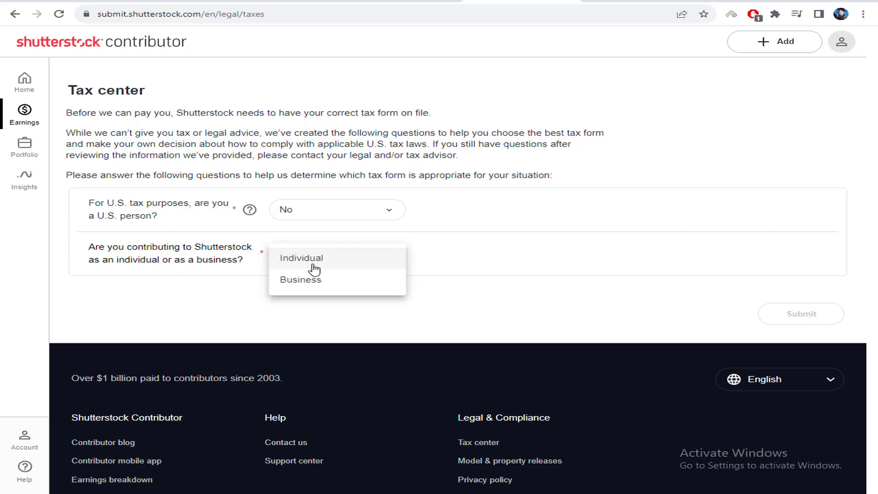
pyautogui.click(340, 269)
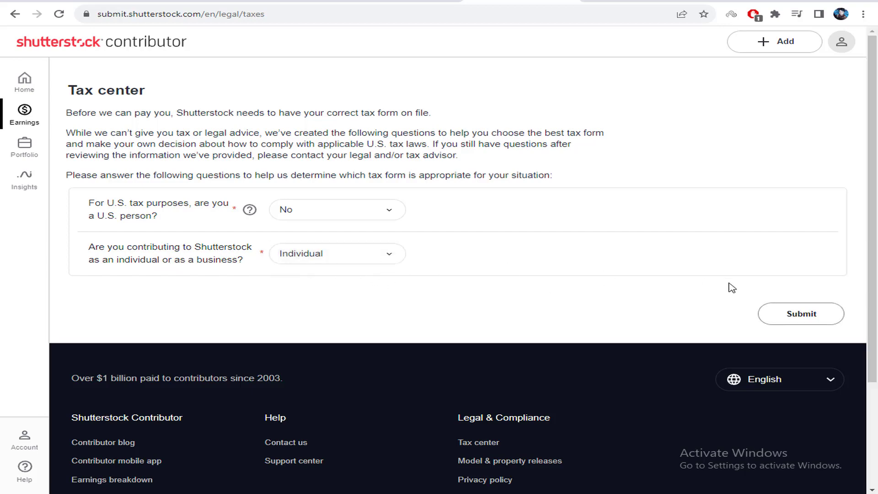
pyautogui.click(819, 314)
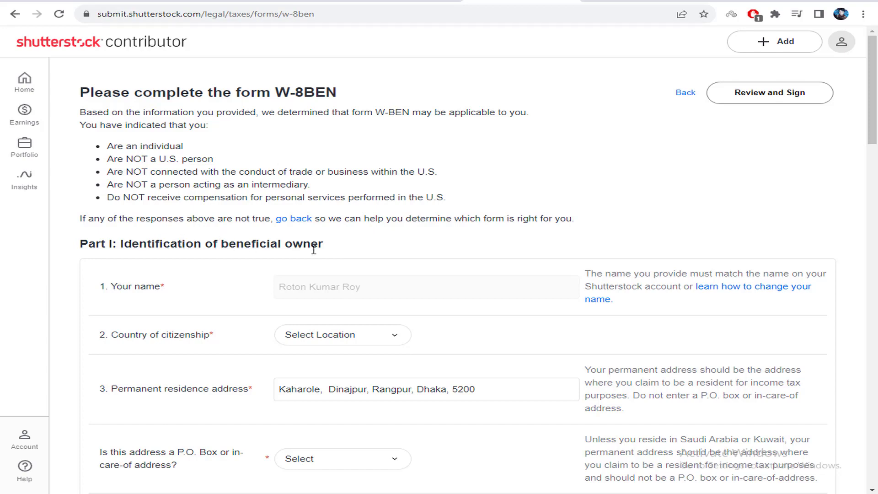
# Scroll through the W-8BEN form with its prefilled name and permanent residence address
pyautogui.scroll(-2, 320, 246)
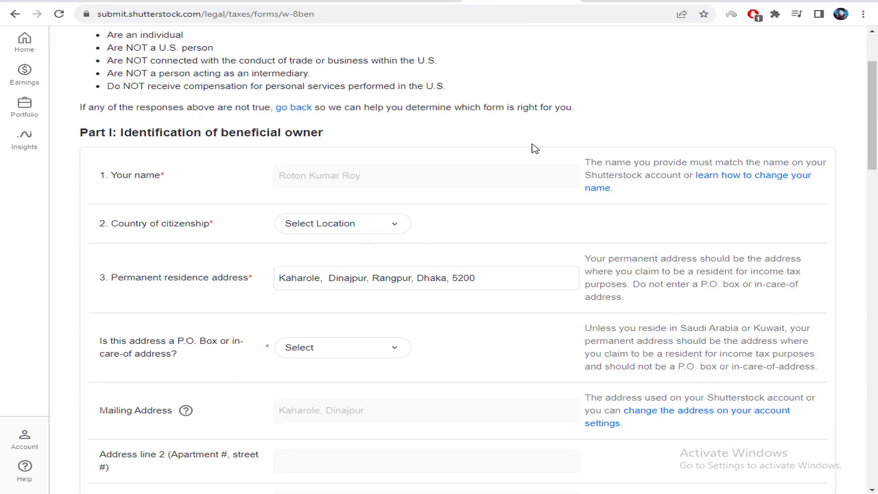
pyautogui.scroll(2, 535, 148)
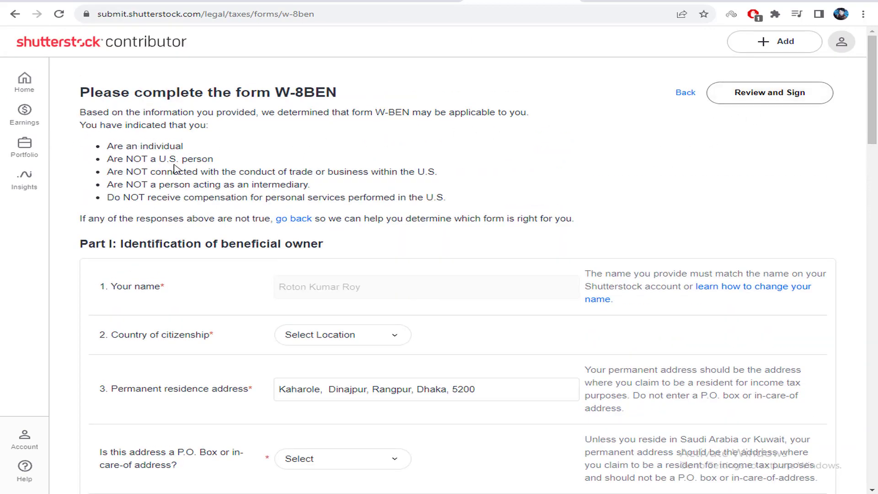
pyautogui.scroll(-1, 206, 170)
pyautogui.scroll(-10, 352, 190)
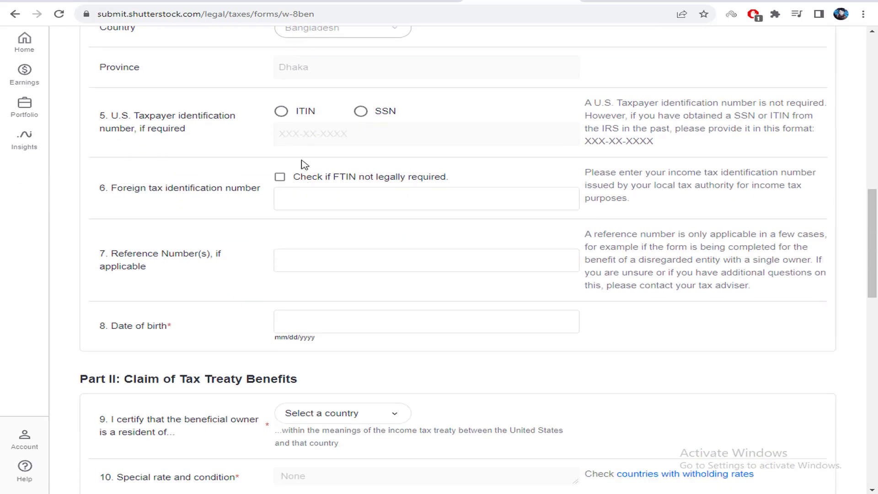
pyautogui.scroll(-3, 320, 193)
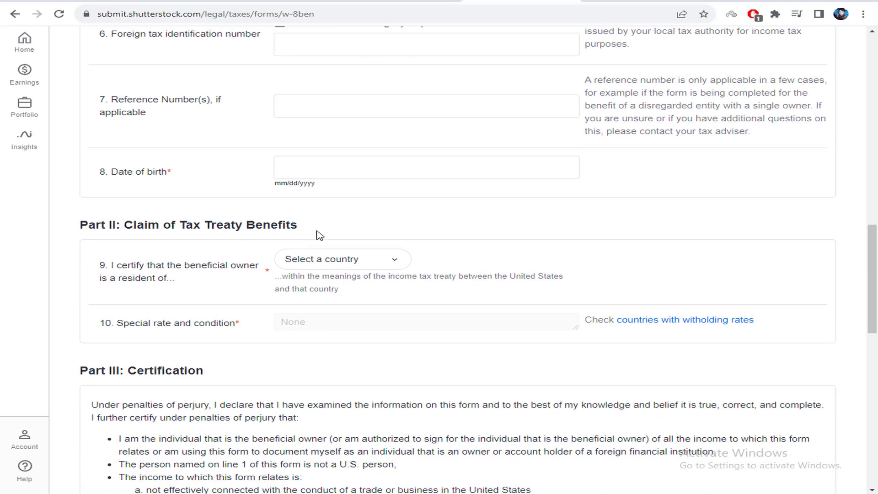
pyautogui.scroll(-8, 319, 235)
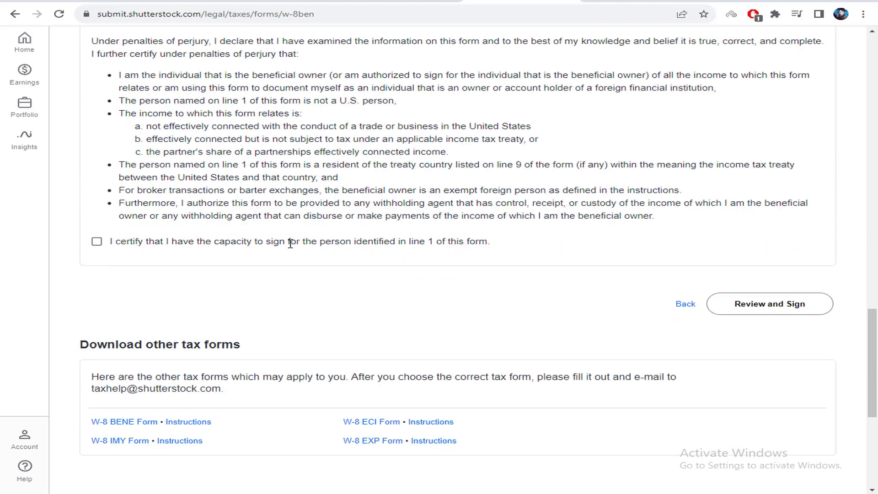
pyautogui.scroll(-1, 289, 242)
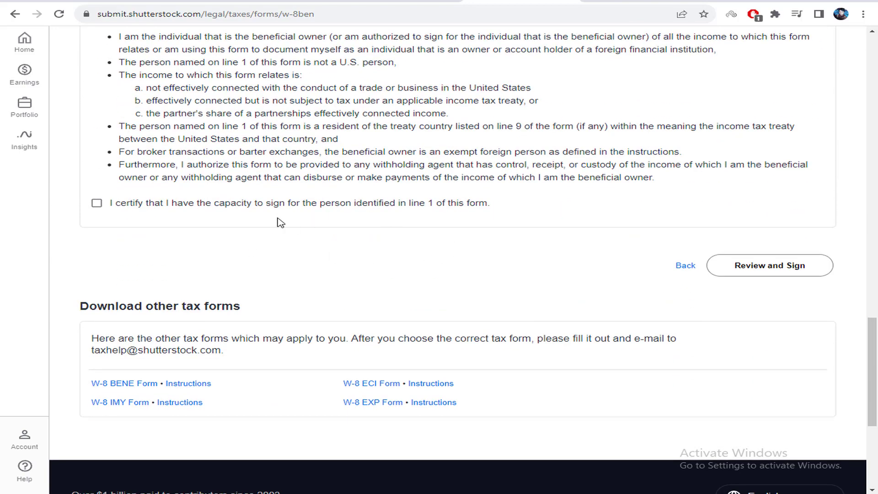
pyautogui.scroll(-3, 277, 233)
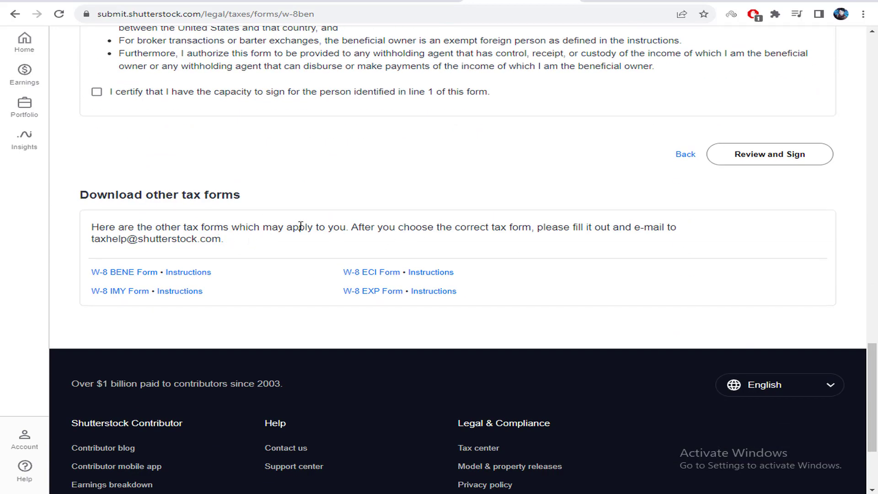
pyautogui.scroll(15, 308, 224)
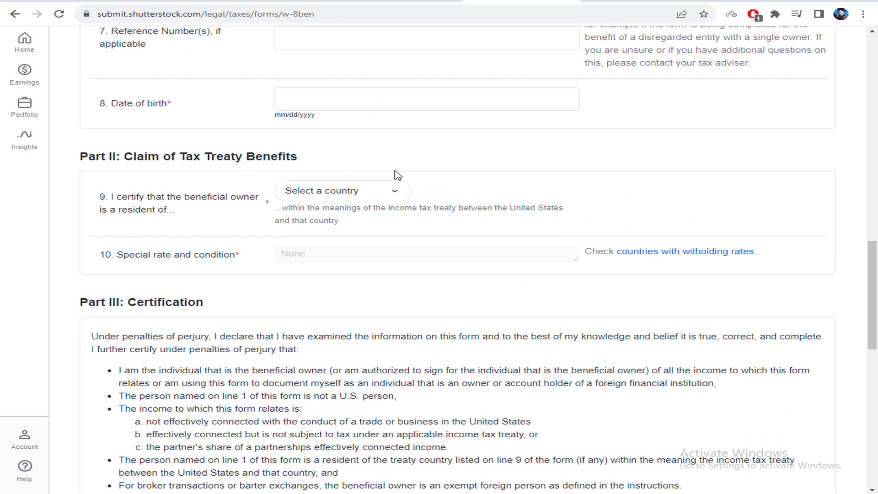
pyautogui.scroll(12, 405, 156)
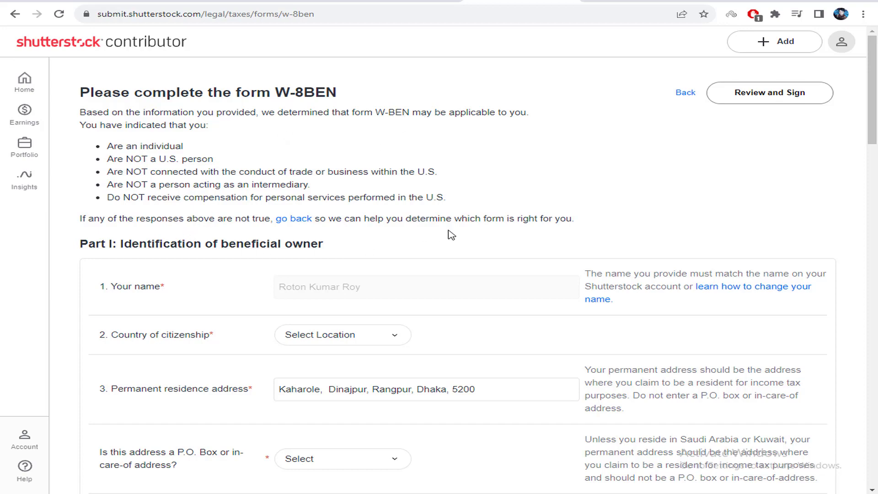
pyautogui.click(24, 112)
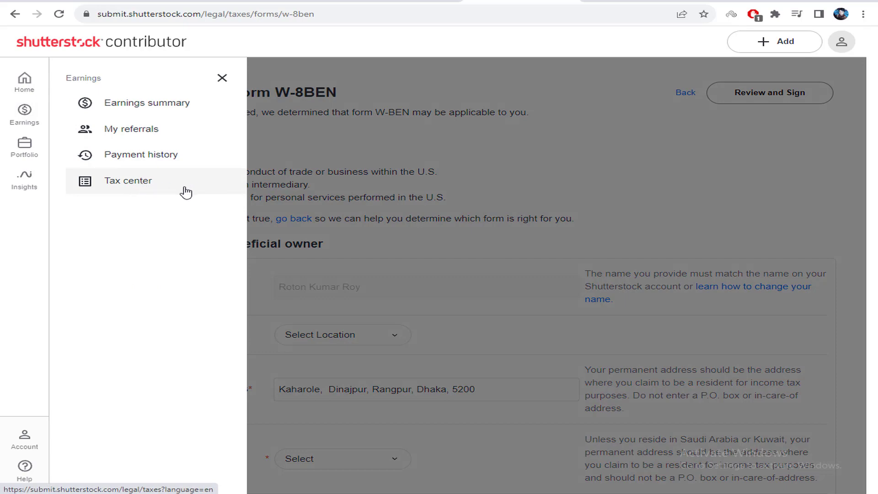
# Preview the Portfolio and Insights flyouts, then bring up the Account options menu
pyautogui.click(39, 157)
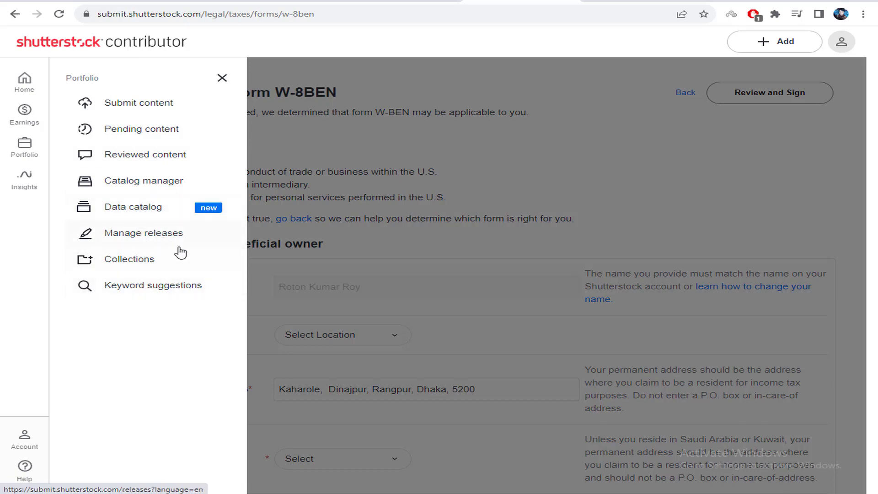
pyautogui.click(25, 183)
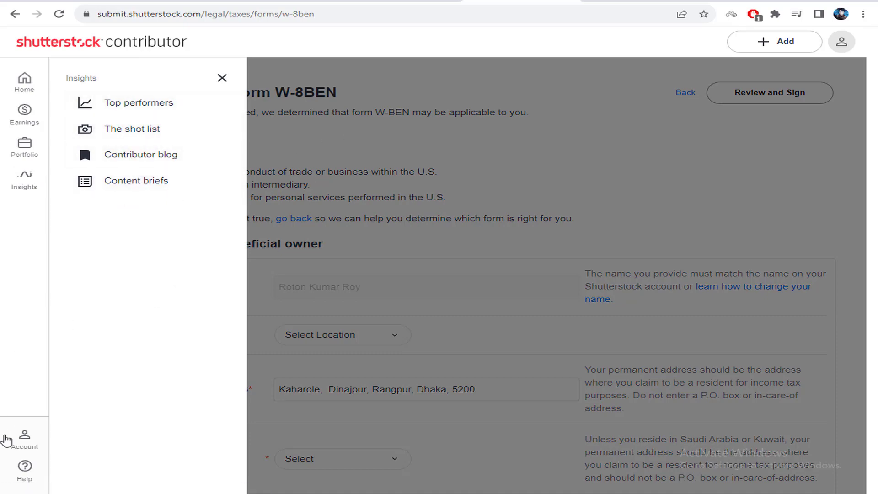
pyautogui.click(25, 439)
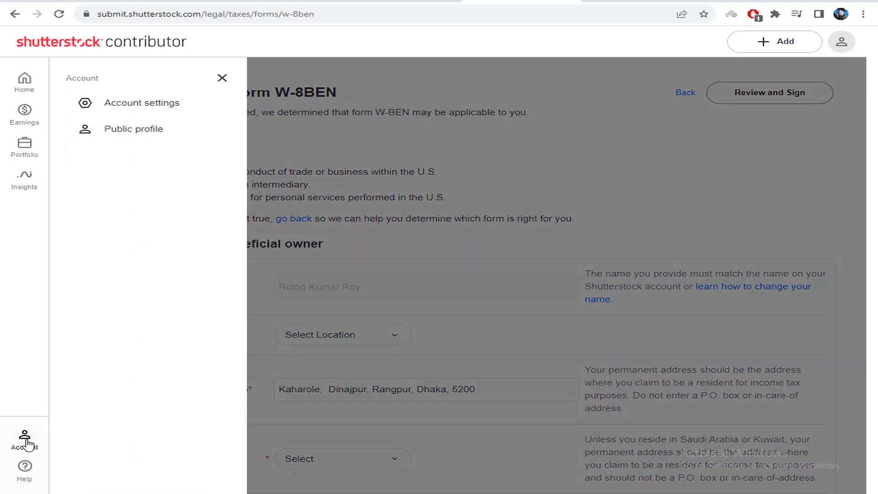
pyautogui.click(26, 441)
pyautogui.click(26, 441)
# Open Account settings and review the account e-mail, display name and payee name
pyautogui.click(157, 108)
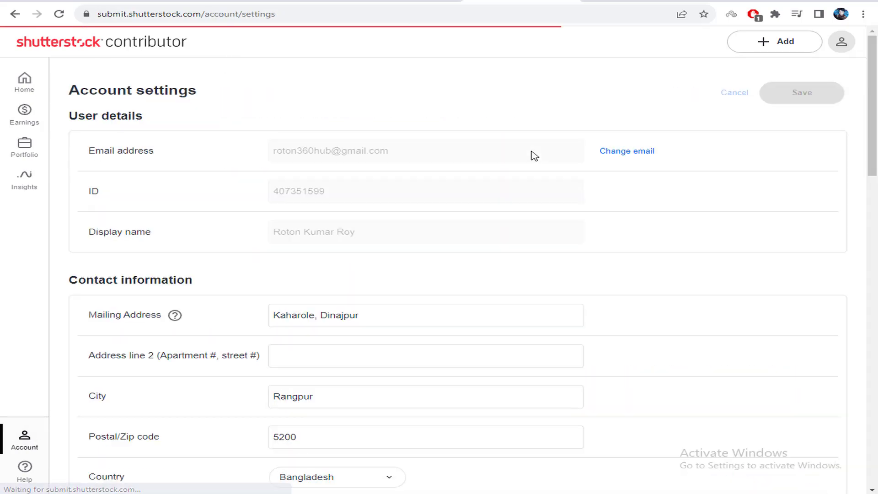
pyautogui.moveTo(106, 155); pyautogui.dragTo(372, 149)
pyautogui.click(254, 201)
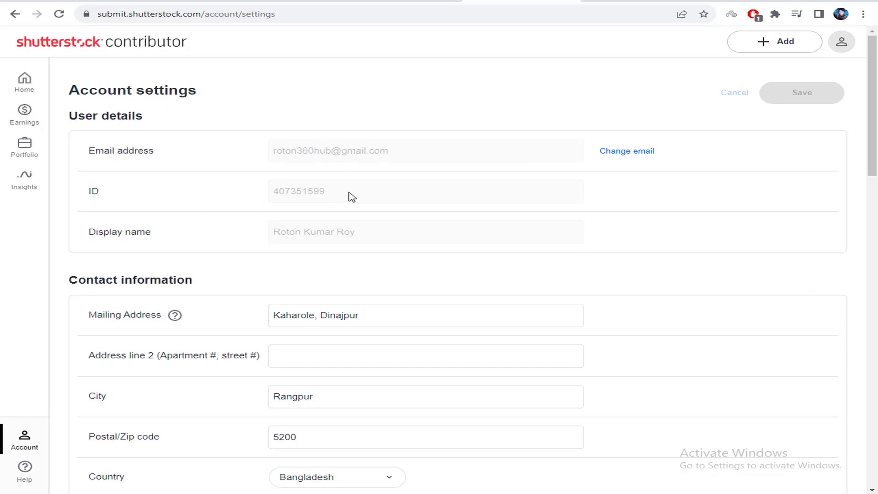
pyautogui.moveTo(275, 234); pyautogui.dragTo(410, 236)
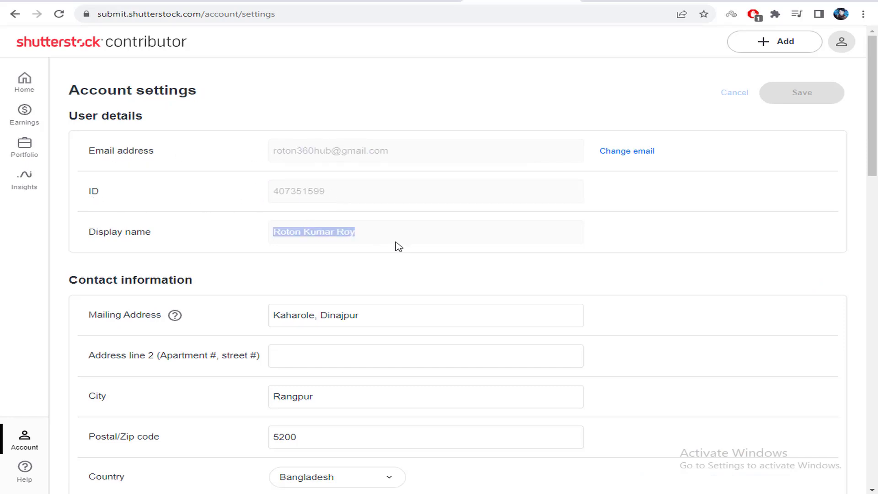
pyautogui.scroll(-10, 146, 280)
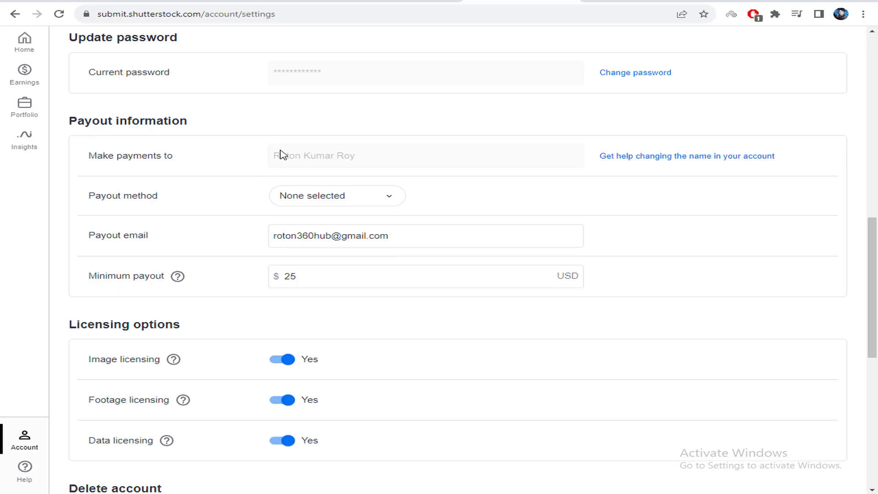
pyautogui.moveTo(293, 158); pyautogui.dragTo(362, 158)
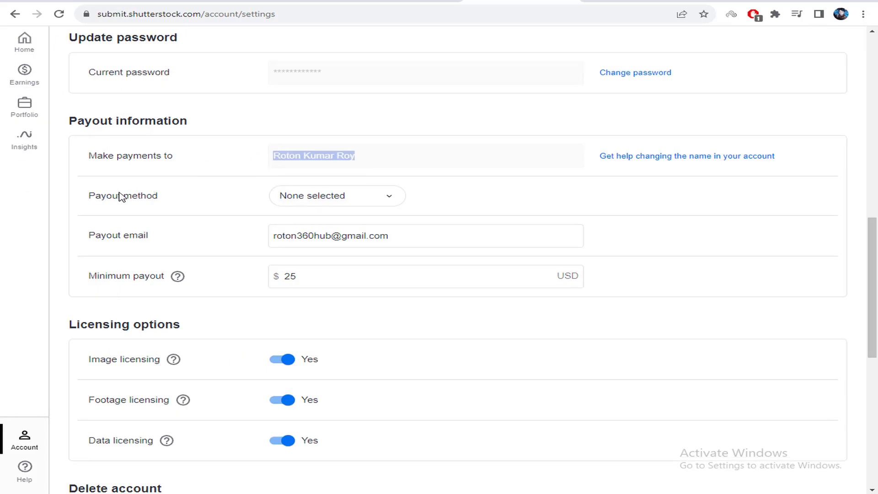
pyautogui.moveTo(146, 195); pyautogui.dragTo(390, 198)
# Choose Payoneer as the payout method, set a 25 USD minimum payout, and save
pyautogui.click(335, 199)
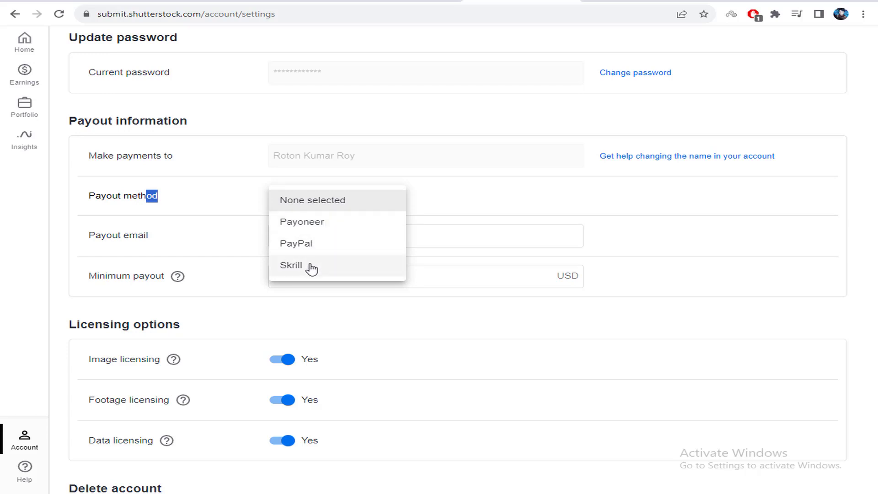
pyautogui.click(262, 235)
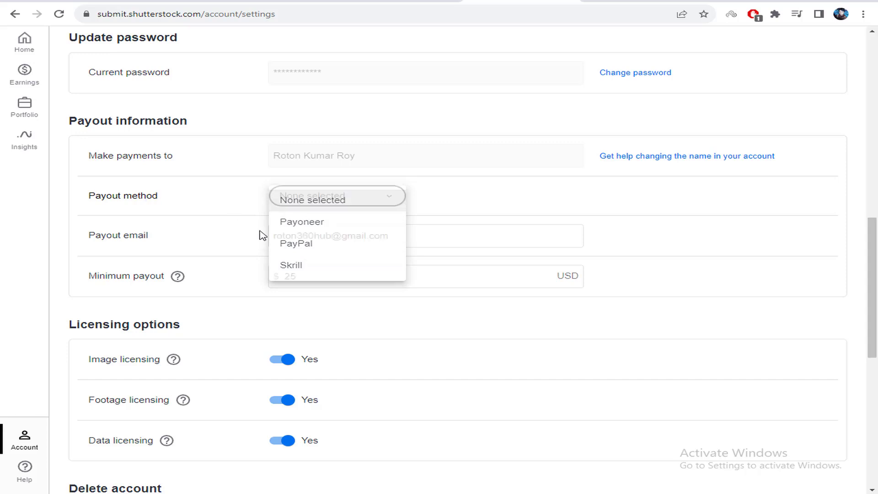
pyautogui.click(322, 205)
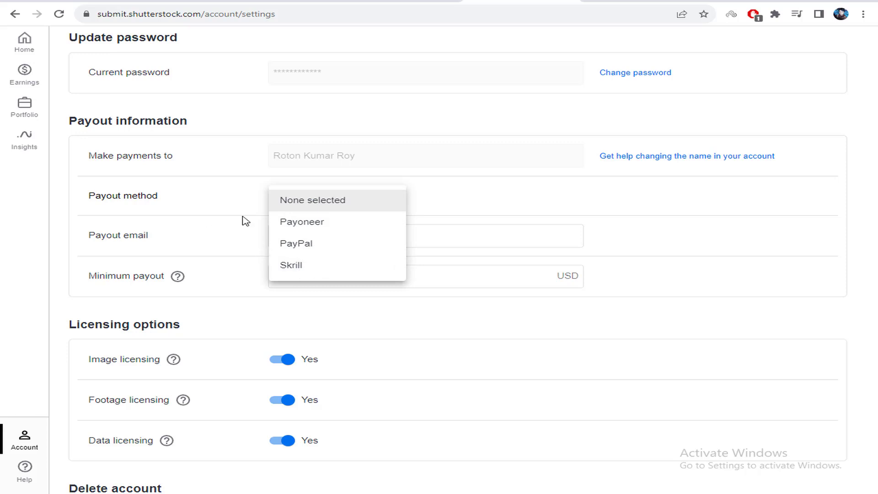
pyautogui.click(322, 226)
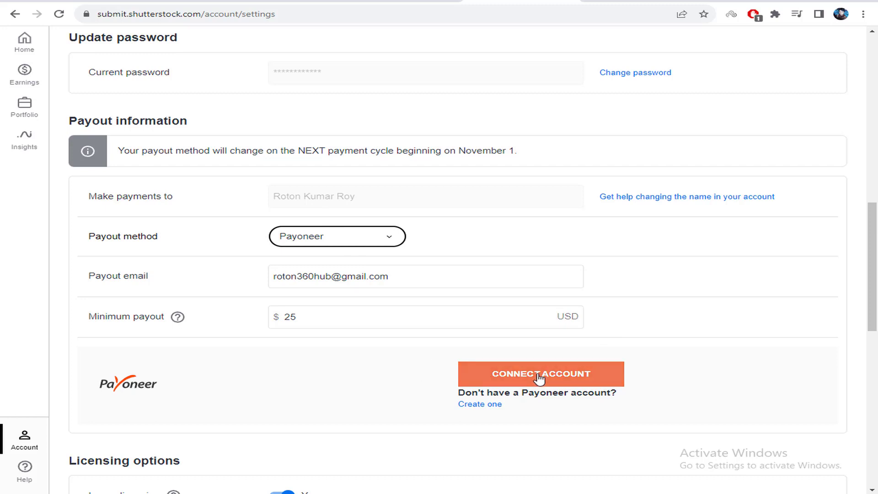
pyautogui.scroll(-1, 459, 253)
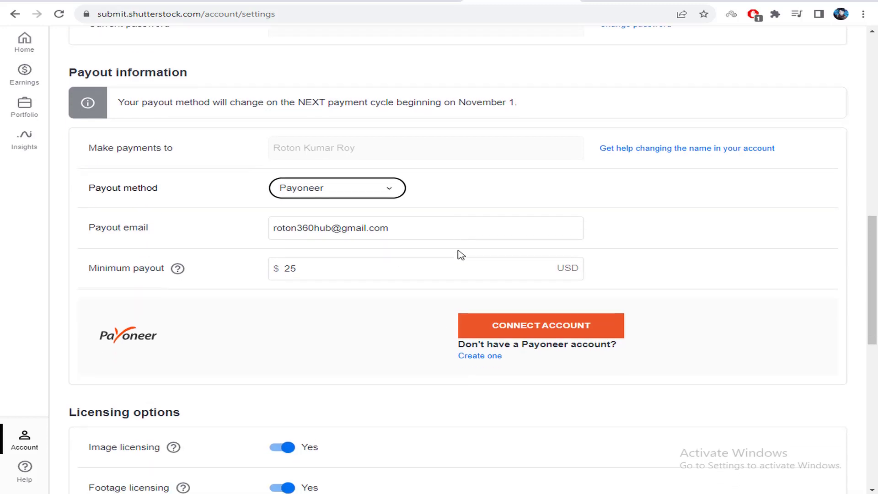
pyautogui.click(308, 266)
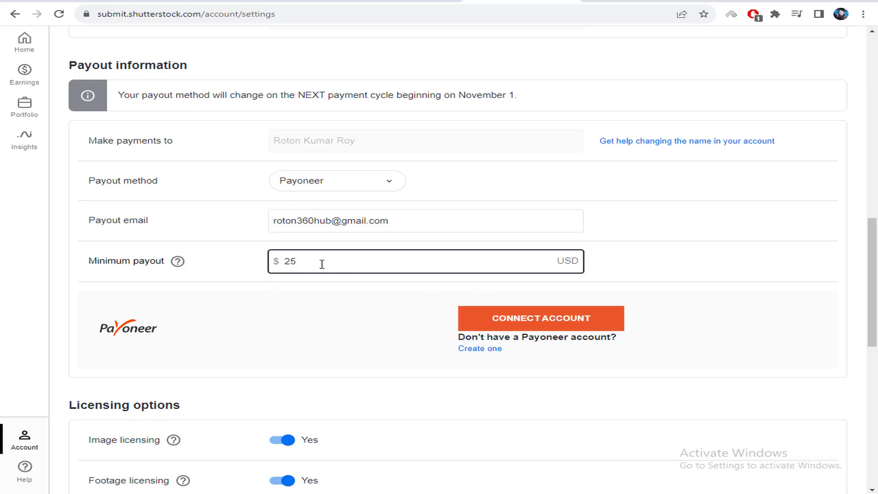
pyautogui.scroll(-2, 336, 271)
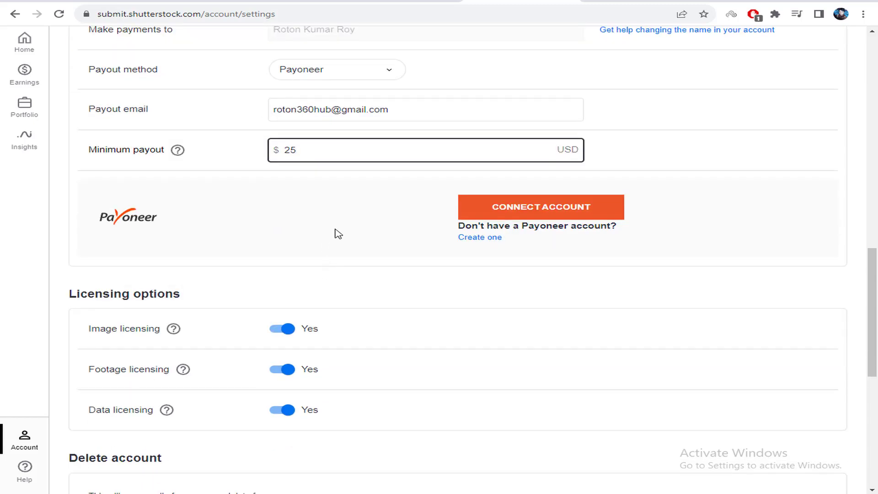
pyautogui.scroll(-1, 332, 233)
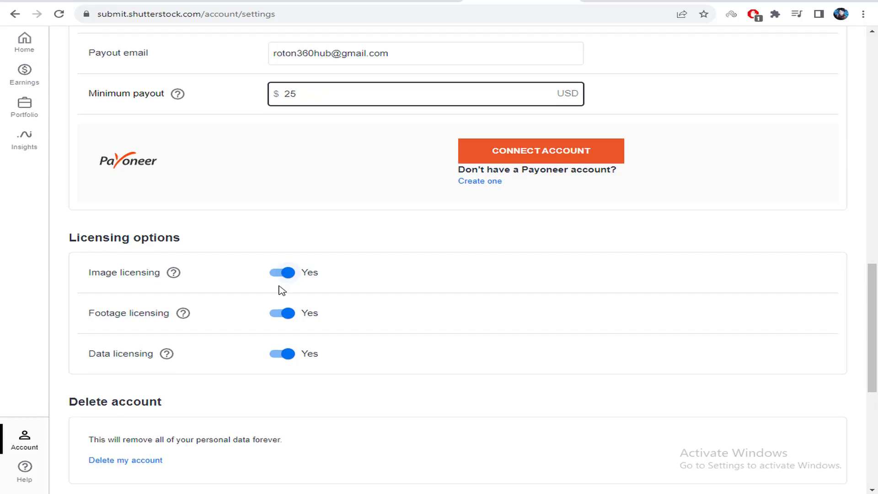
pyautogui.scroll(-1, 282, 290)
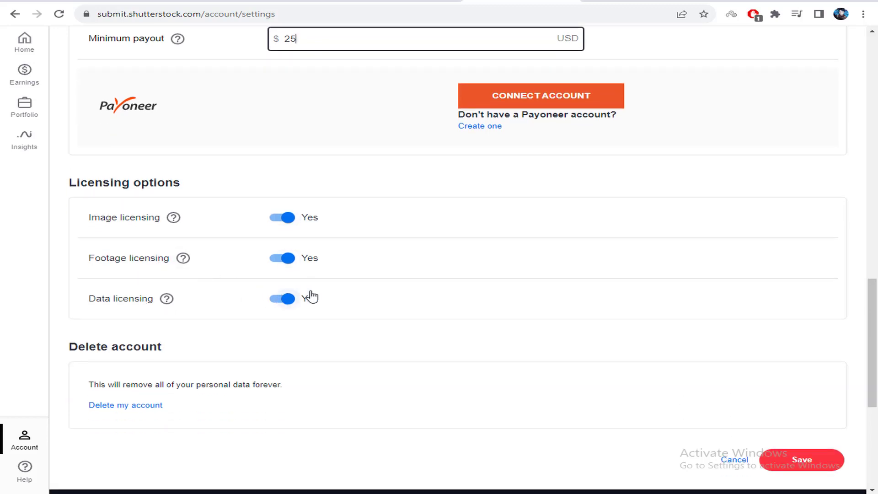
pyautogui.scroll(-1, 326, 302)
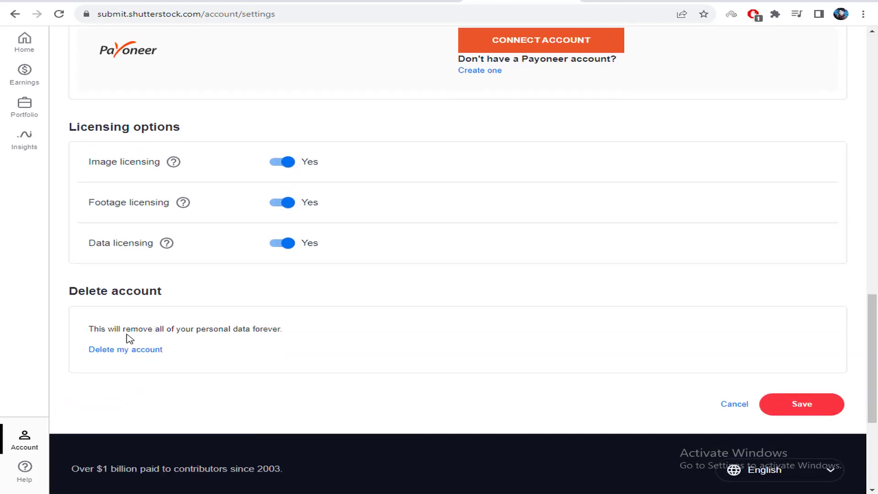
pyautogui.click(831, 405)
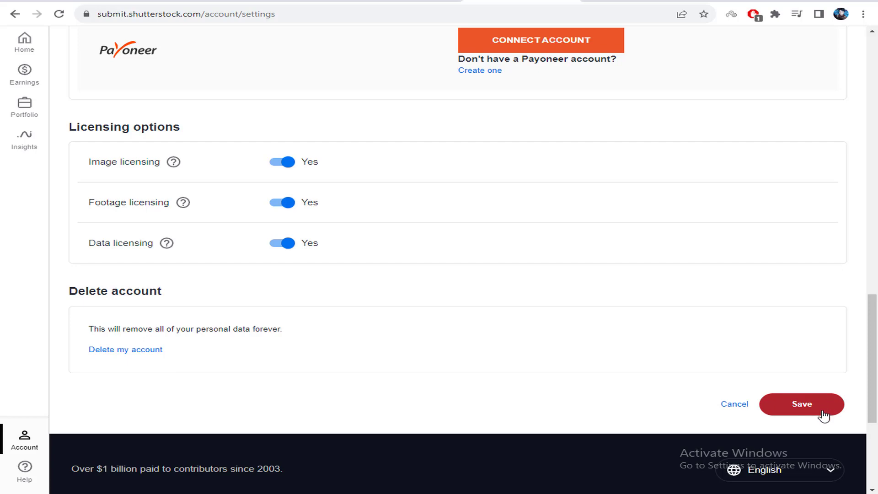
pyautogui.click(25, 441)
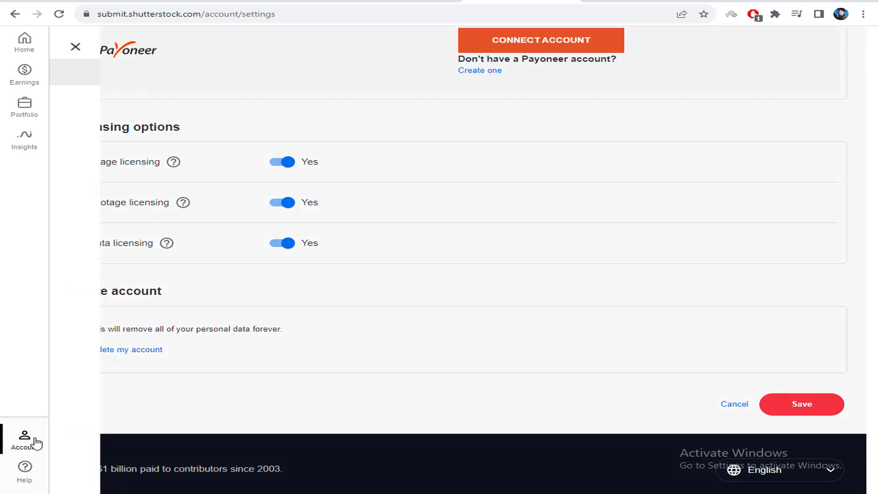
# Go to Account > Public profile and dismiss the feedback survey popup and account menu
pyautogui.click(130, 132)
pyautogui.click(320, 94)
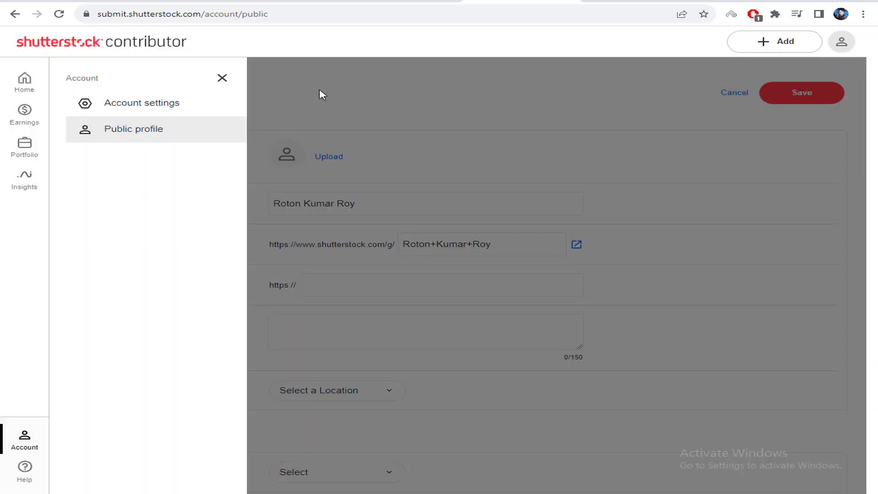
pyautogui.click(320, 94)
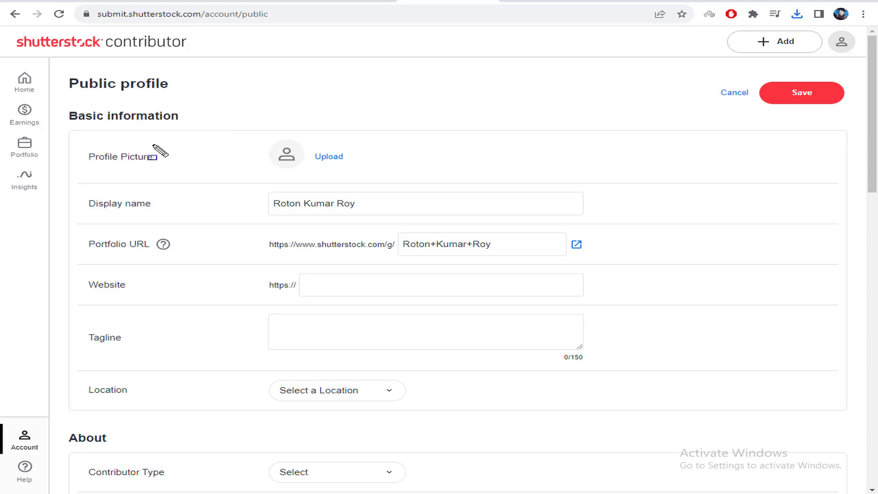
pyautogui.moveTo(76, 145)
pyautogui.mouseDown()
pyautogui.moveTo(167, 147)
pyautogui.moveTo(172, 171)
pyautogui.mouseUp()
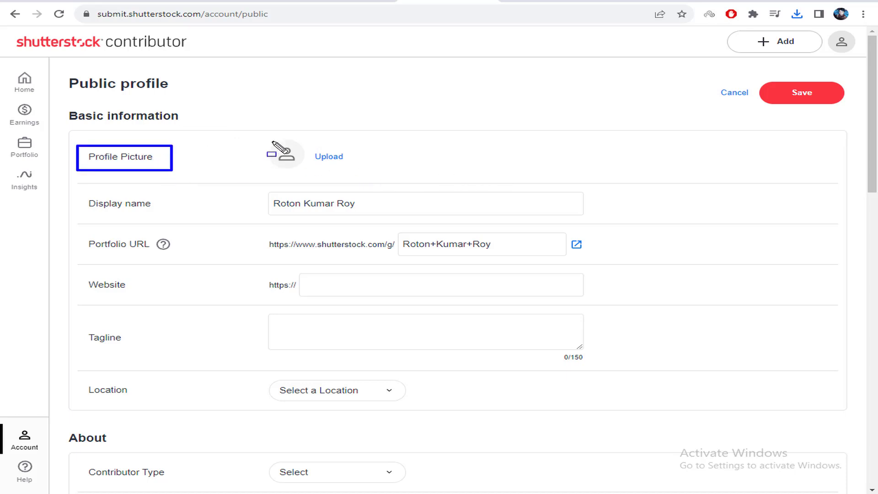
pyautogui.moveTo(263, 141); pyautogui.dragTo(381, 176)
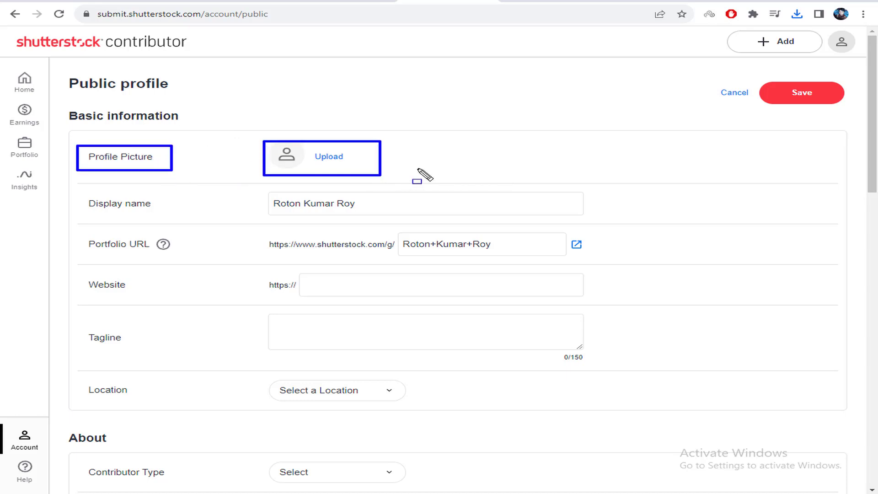
pyautogui.press('Escape')
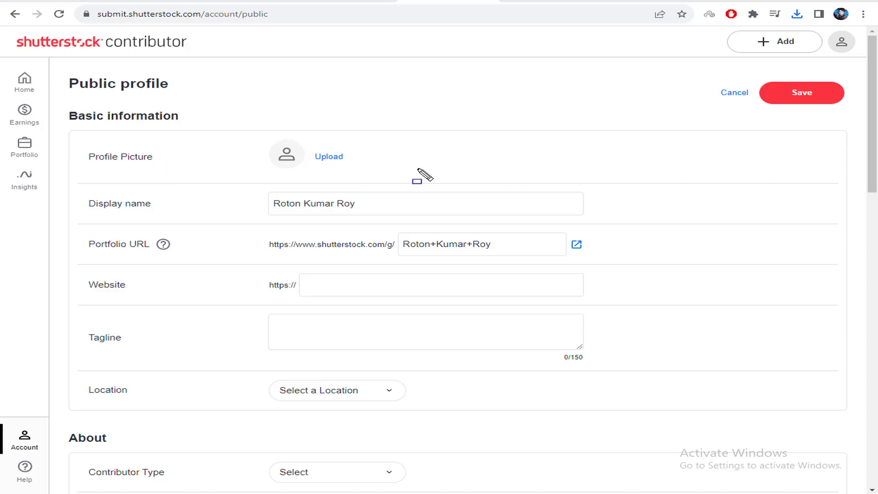
# Upload the jpg photo from Downloads as the profile picture and check the display name field
pyautogui.click(325, 157)
pyautogui.click(158, 124)
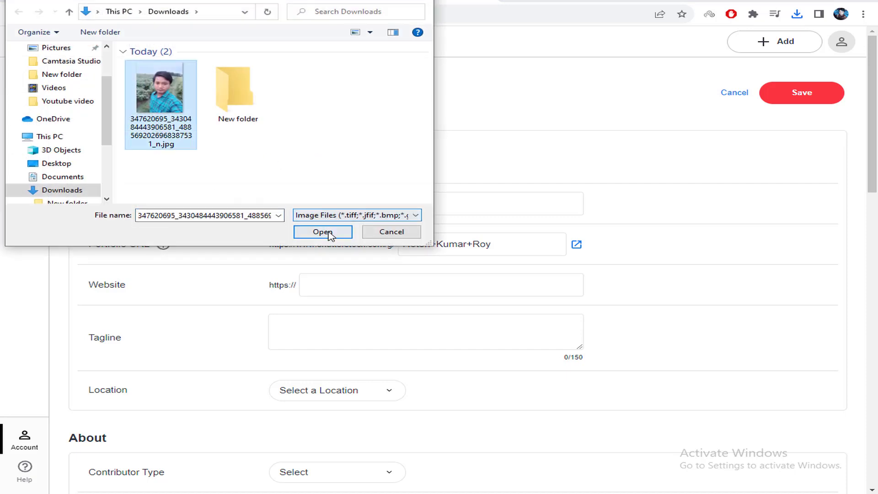
pyautogui.click(322, 232)
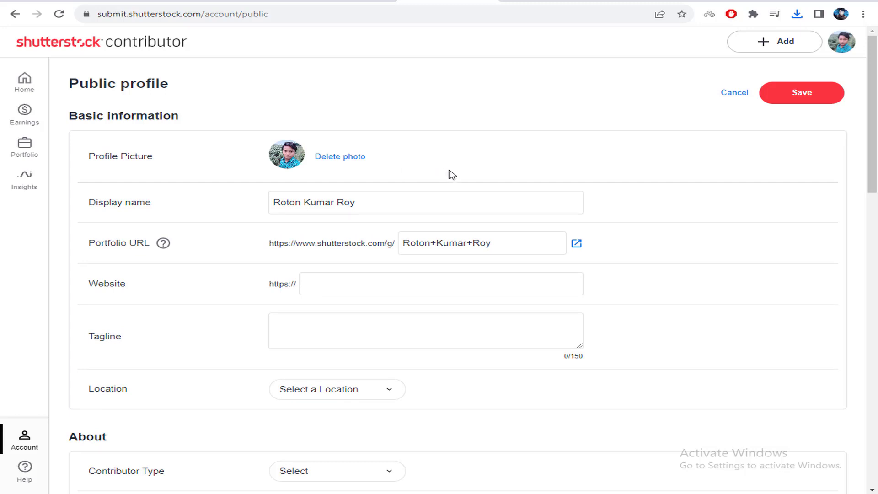
pyautogui.click(438, 197)
pyautogui.click(229, 207)
pyautogui.click(323, 206)
pyautogui.click(444, 214)
pyautogui.click(418, 243)
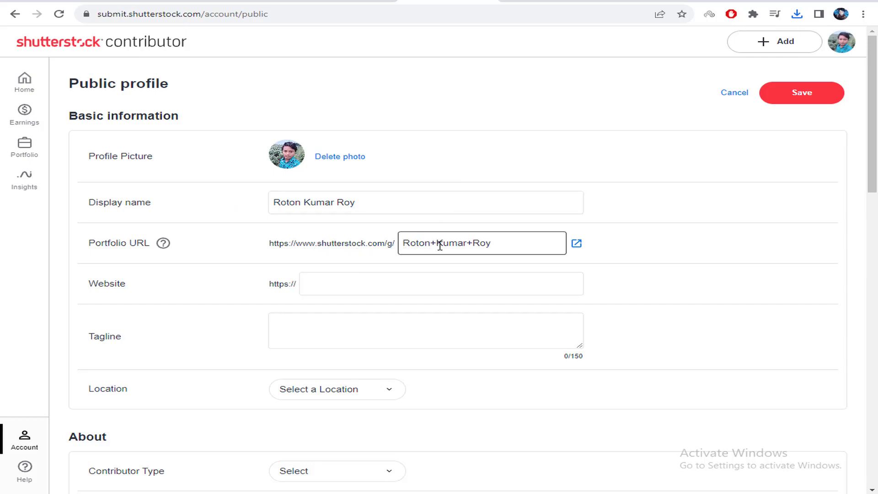
# Clear the default name-based Portfolio URL handle and enter a custom handle in its place
pyautogui.moveTo(411, 246); pyautogui.dragTo(505, 246)
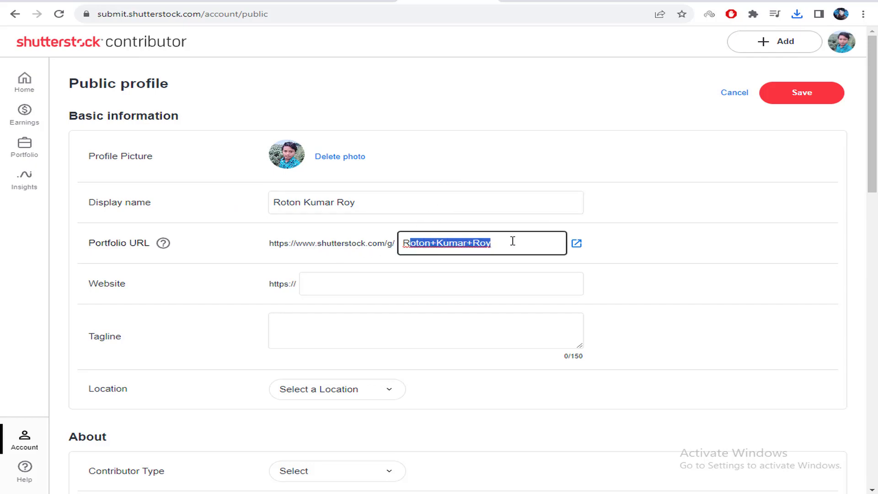
pyautogui.press('BackSpace')
pyautogui.press('BackSpace')
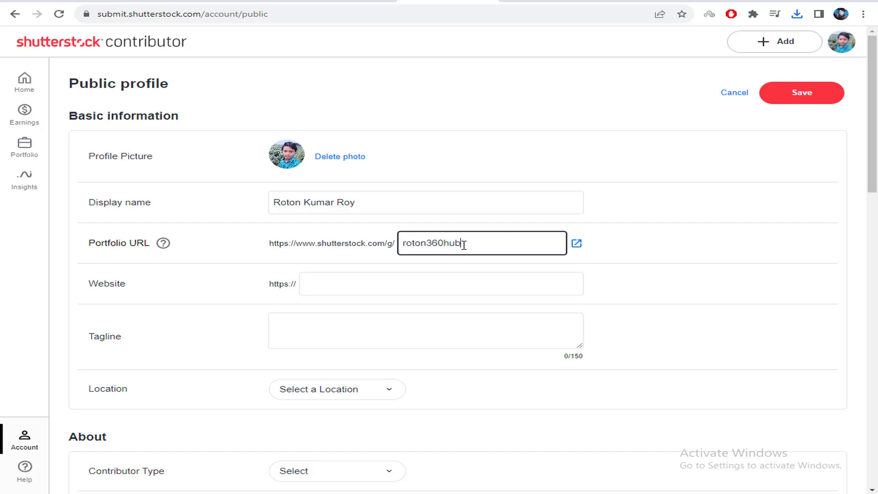
pyautogui.click(481, 263)
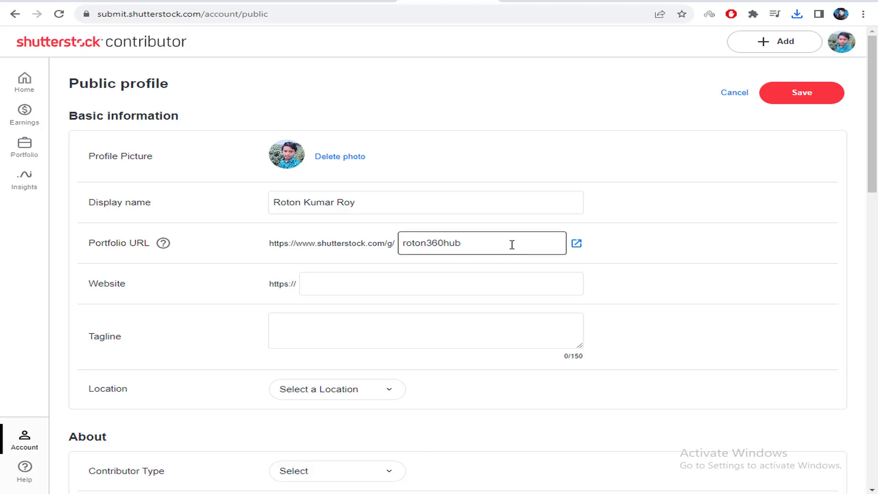
pyautogui.click(347, 280)
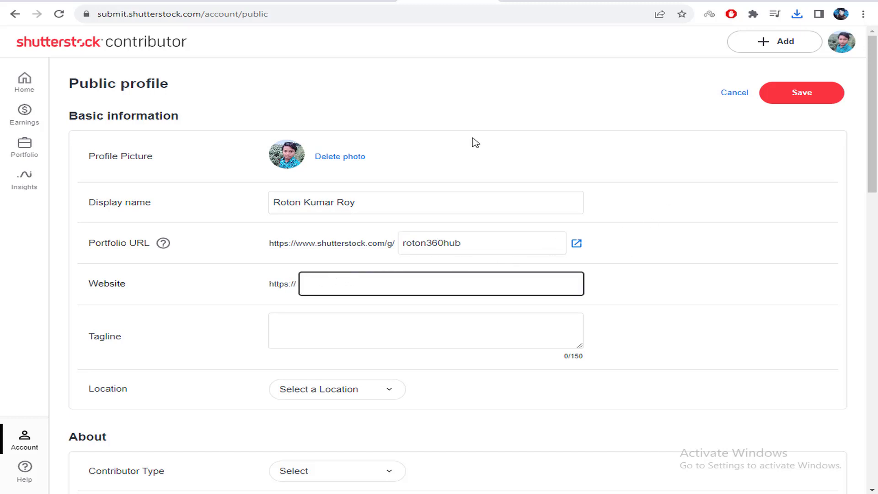
# Load chat4now.com in the other Chrome tab's address bar
pyautogui.click(646, 3)
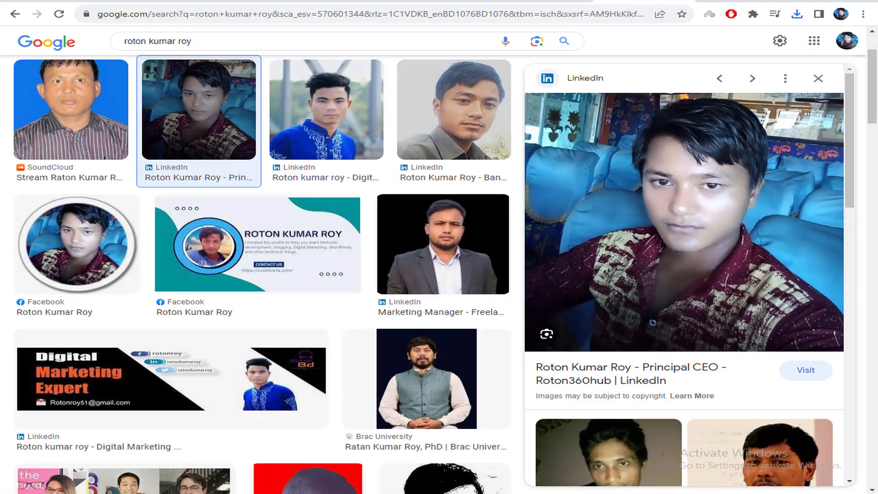
pyautogui.click(568, 7)
pyautogui.write('chat4now.com')
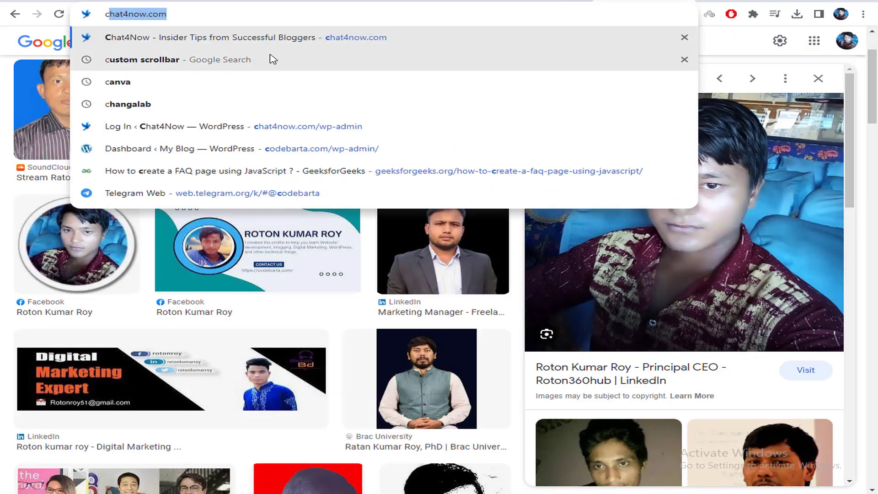
pyautogui.press('Return')
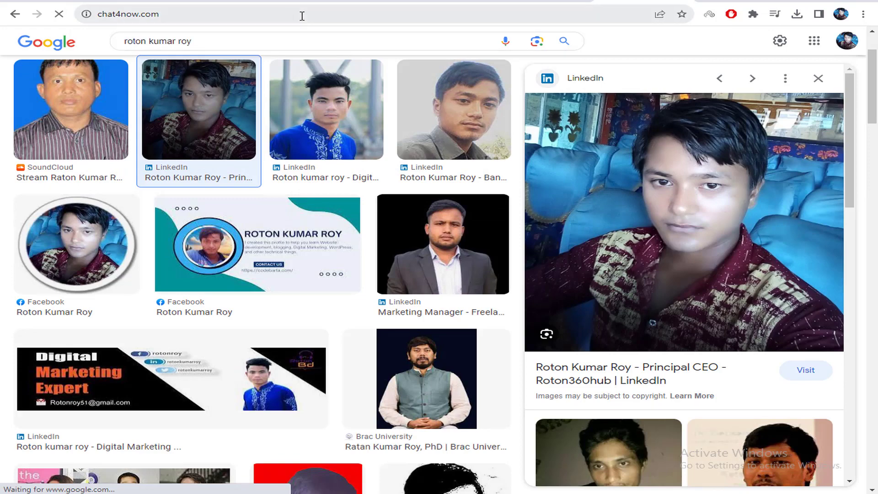
# Copy the chat4now.com domain from the address bar and return to the Shutterstock tab
pyautogui.click(302, 13)
pyautogui.click(248, 19)
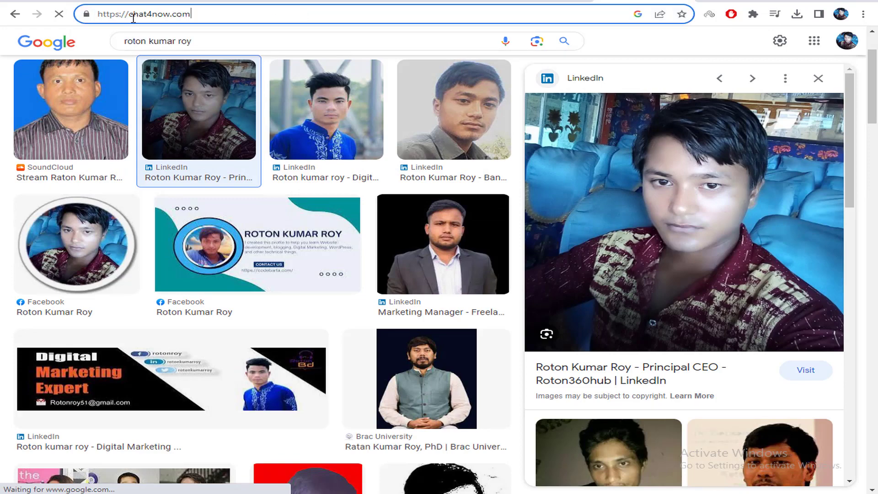
pyautogui.moveTo(132, 16); pyautogui.dragTo(235, 12)
pyautogui.rightClick(234, 11)
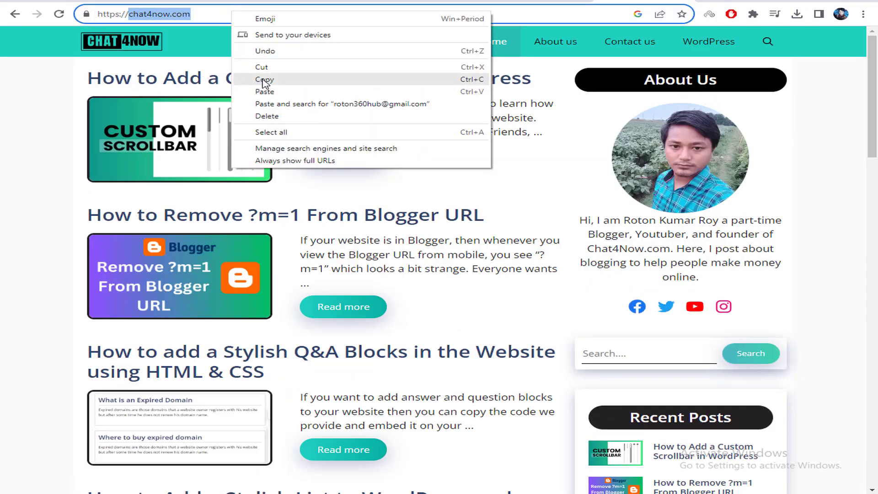
pyautogui.click(264, 83)
pyautogui.click(448, 2)
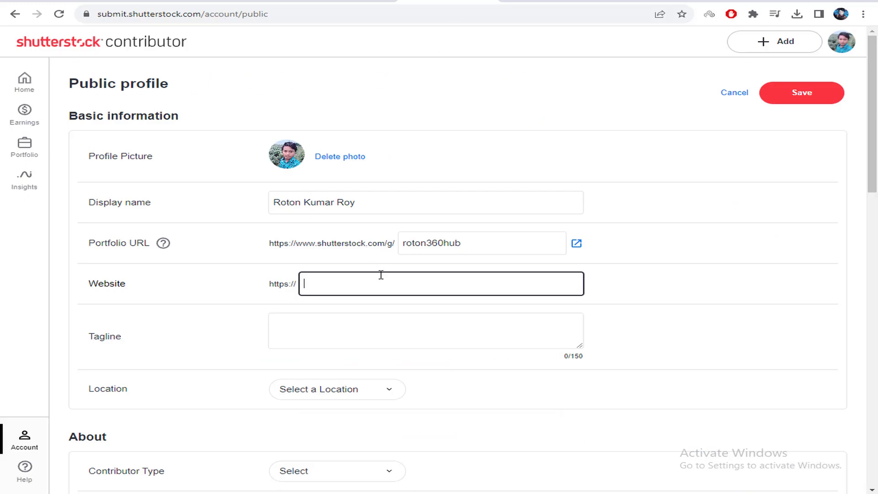
# Paste chat4now.com into the Website field and save the public profile
pyautogui.hotkey('ctrl', 'v')
pyautogui.hotkey('ctrl', 'a')
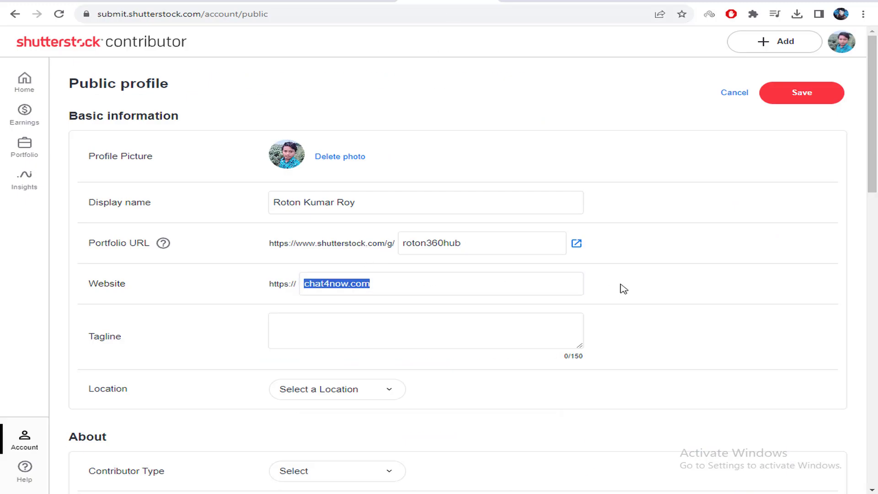
pyautogui.scroll(-2, 572, 281)
pyautogui.click(319, 223)
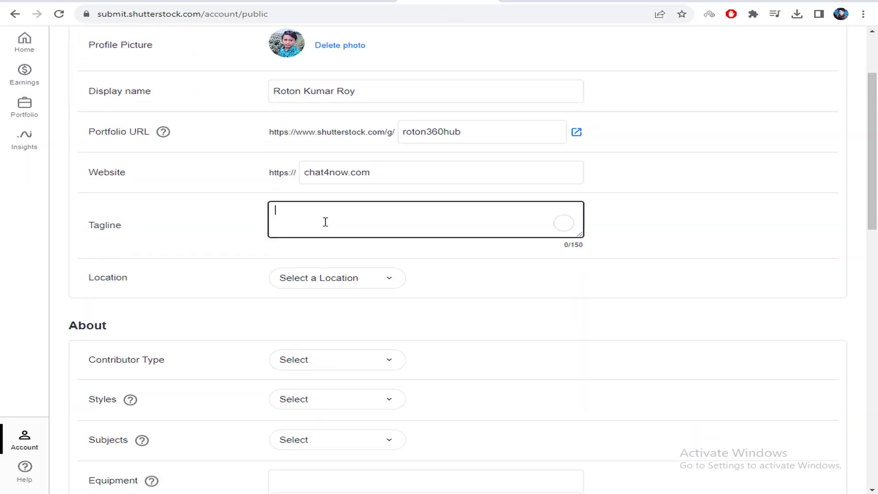
pyautogui.scroll(2, 829, 161)
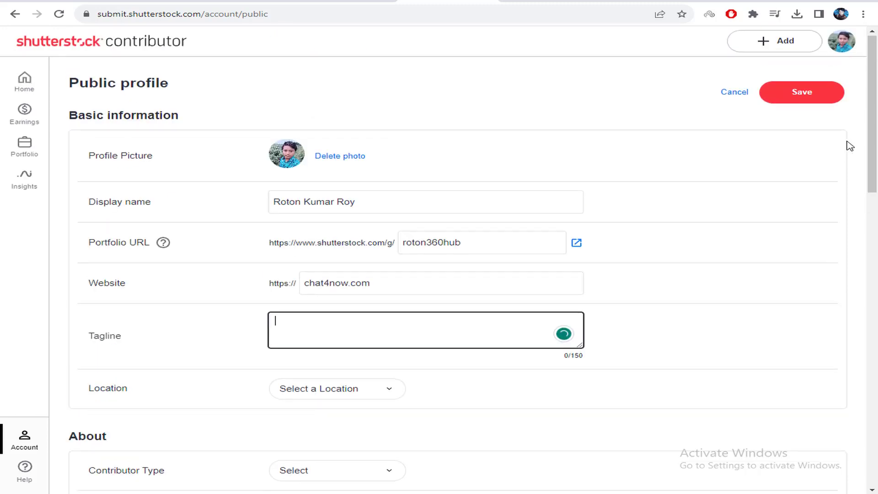
pyautogui.click(820, 104)
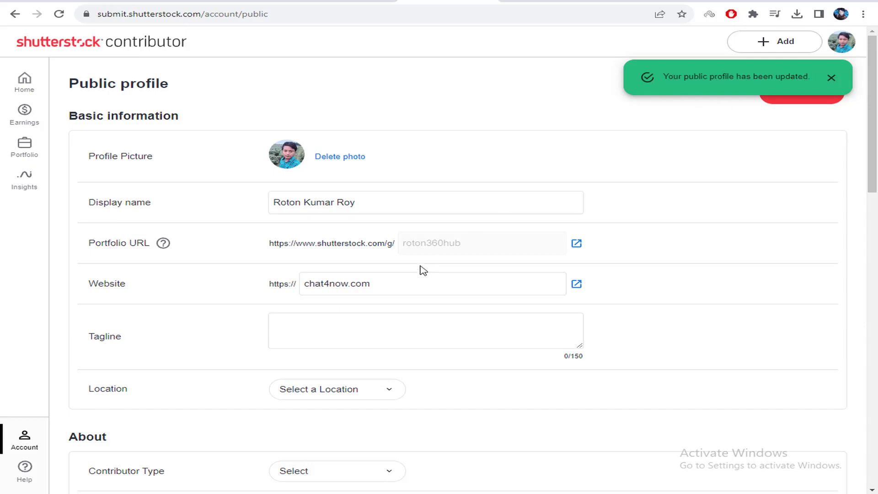
pyautogui.doubleClick(409, 244)
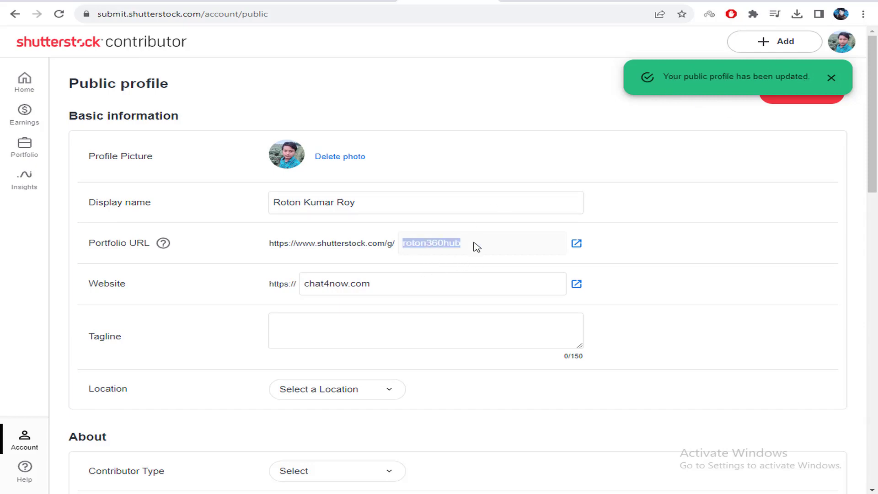
pyautogui.scroll(-3, 457, 263)
pyautogui.click(338, 214)
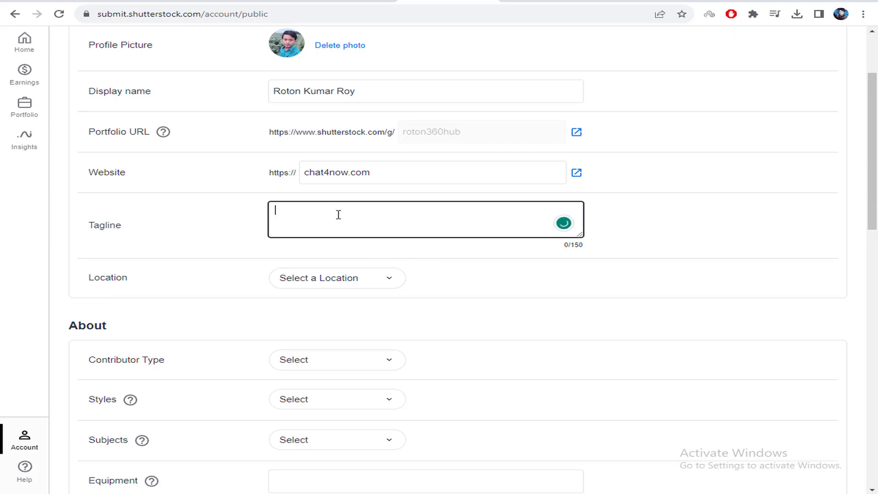
pyautogui.click(549, 1)
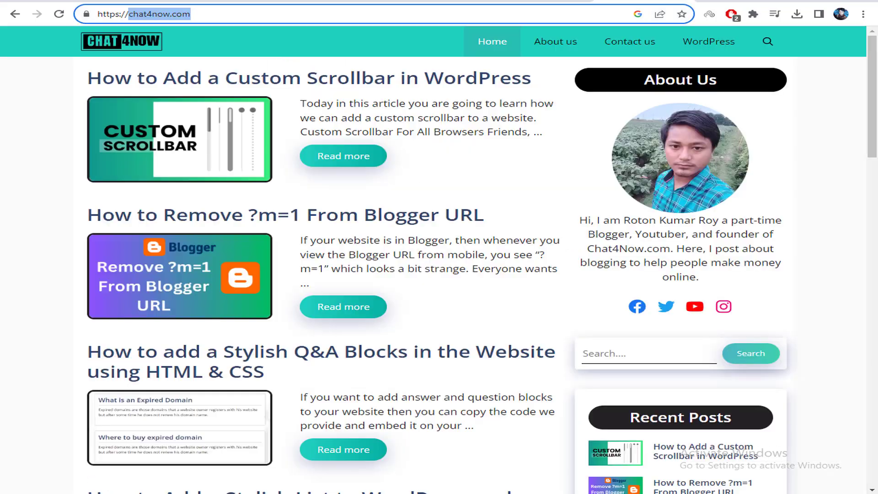
pyautogui.click(735, 224)
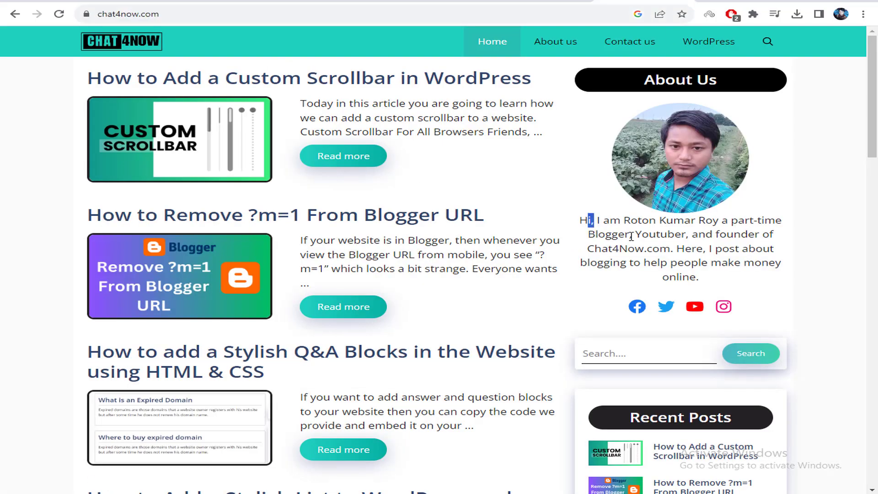
pyautogui.click(462, 2)
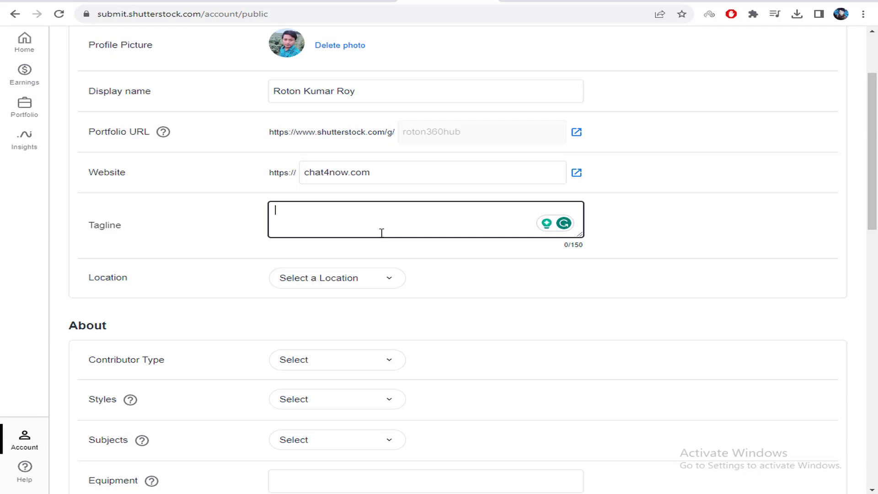
# Set the profile Location to Bangladesh
pyautogui.scroll(-2, 369, 221)
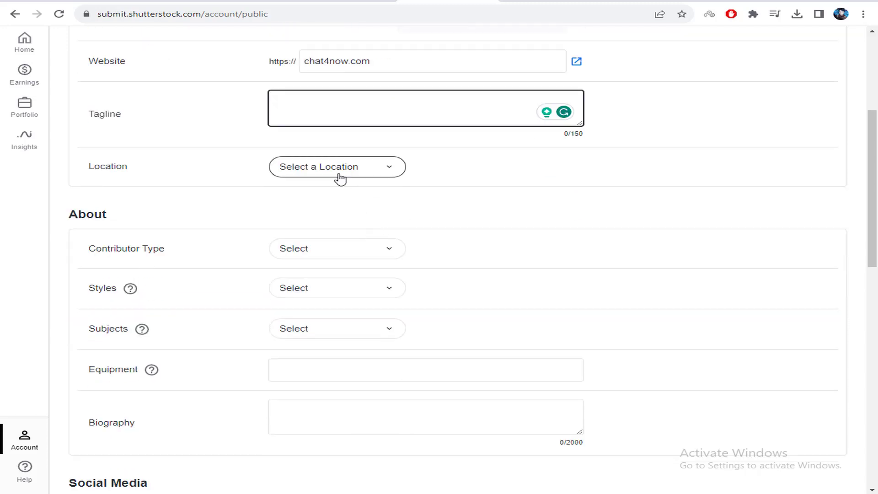
pyautogui.click(339, 176)
pyautogui.scroll(-5, 325, 270)
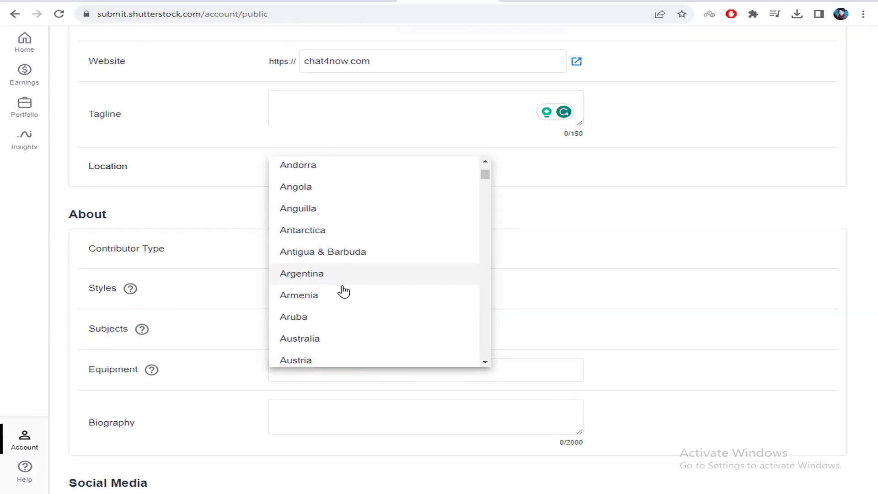
pyautogui.scroll(-1, 349, 298)
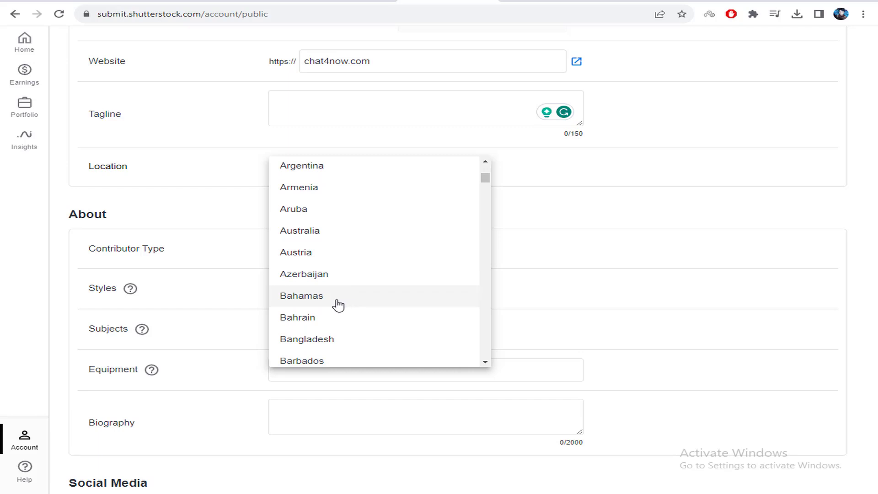
pyautogui.click(340, 339)
# Choose Photographer as the Contributor Type
pyautogui.scroll(-2, 468, 215)
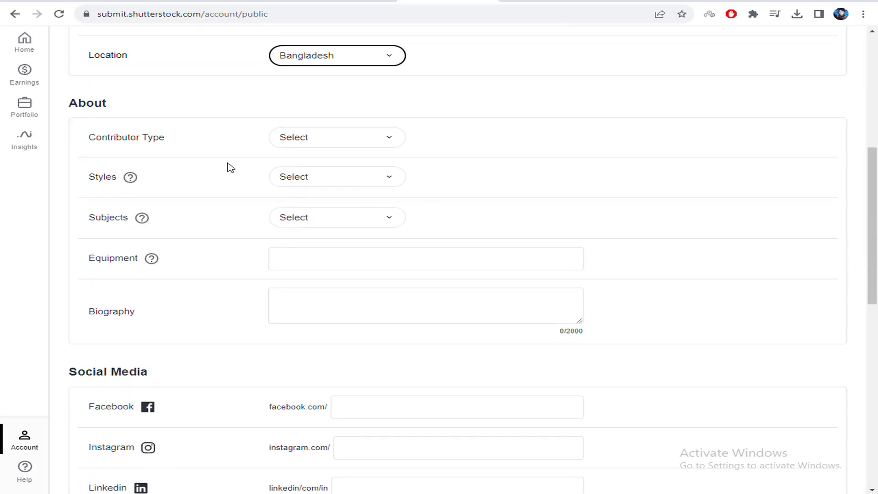
pyautogui.moveTo(87, 103); pyautogui.dragTo(135, 107)
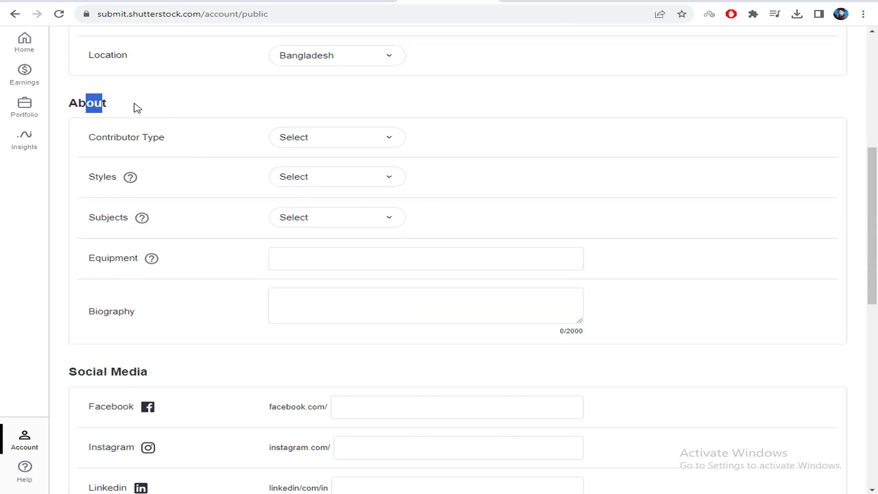
pyautogui.click(297, 144)
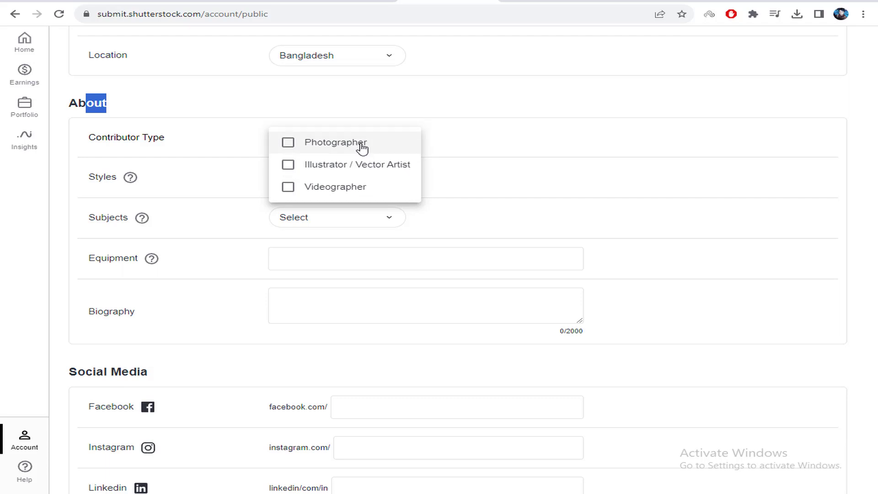
pyautogui.click(326, 145)
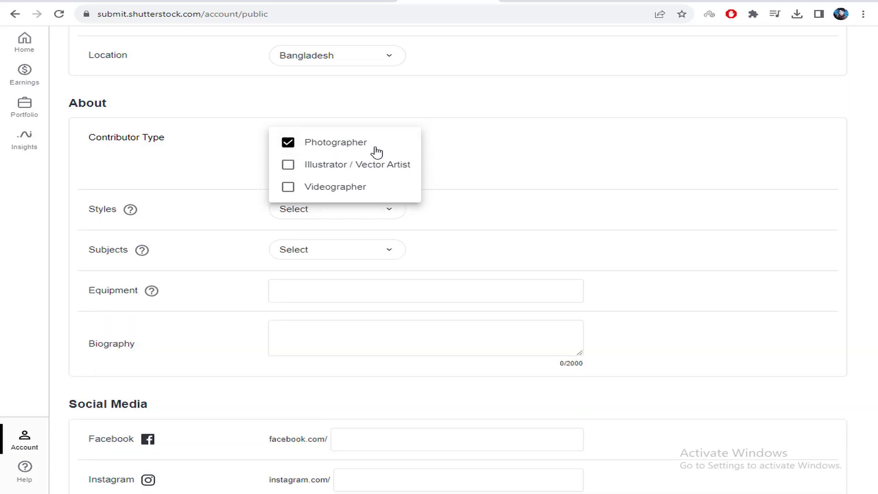
pyautogui.click(440, 141)
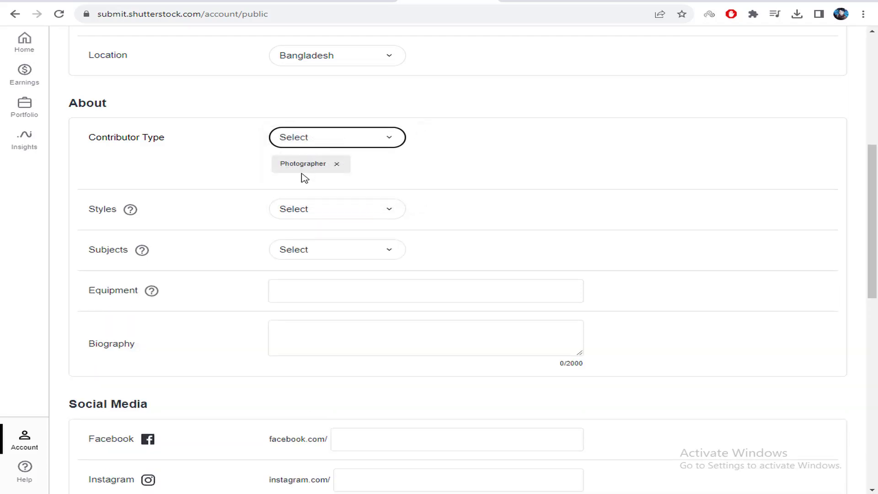
# Add the styles Food, Nature, Night, Lifestyle and Collage
pyautogui.click(308, 216)
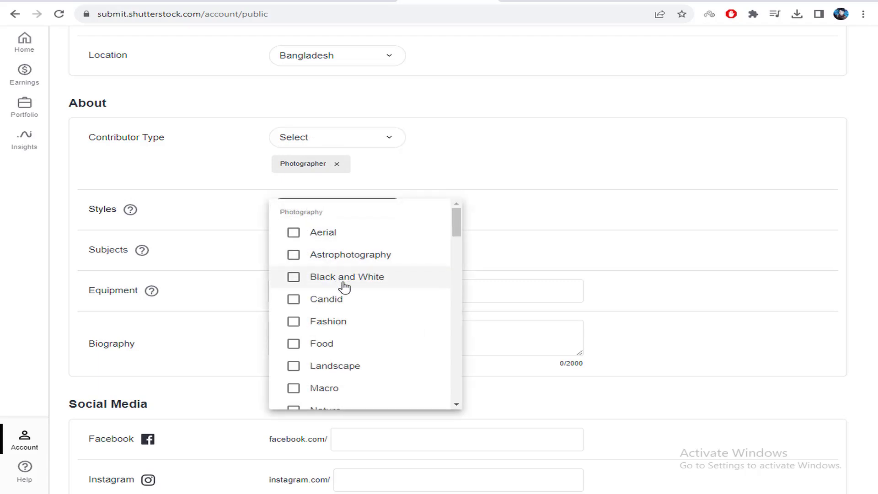
pyautogui.scroll(-1, 353, 351)
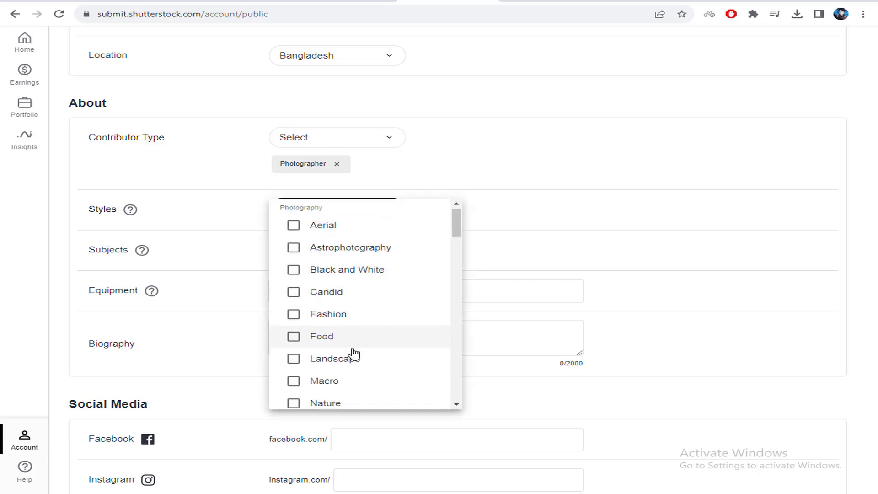
pyautogui.scroll(-1, 354, 350)
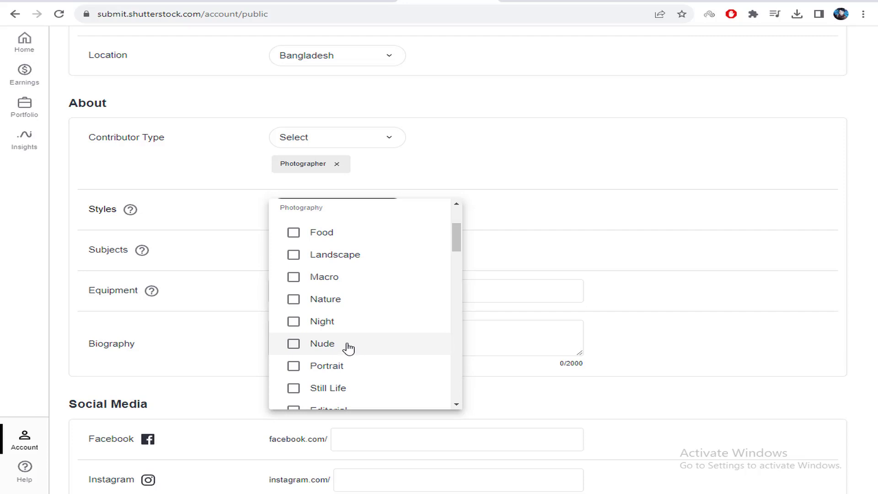
pyautogui.click(312, 242)
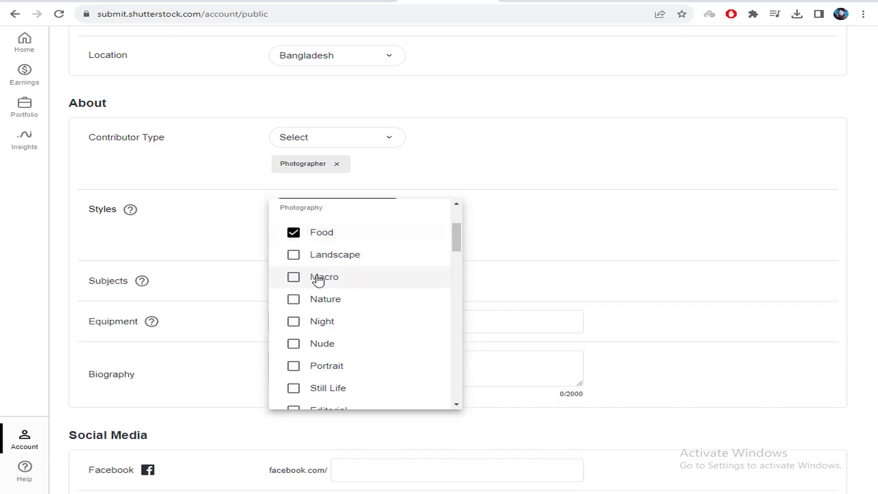
pyautogui.click(294, 303)
pyautogui.click(342, 328)
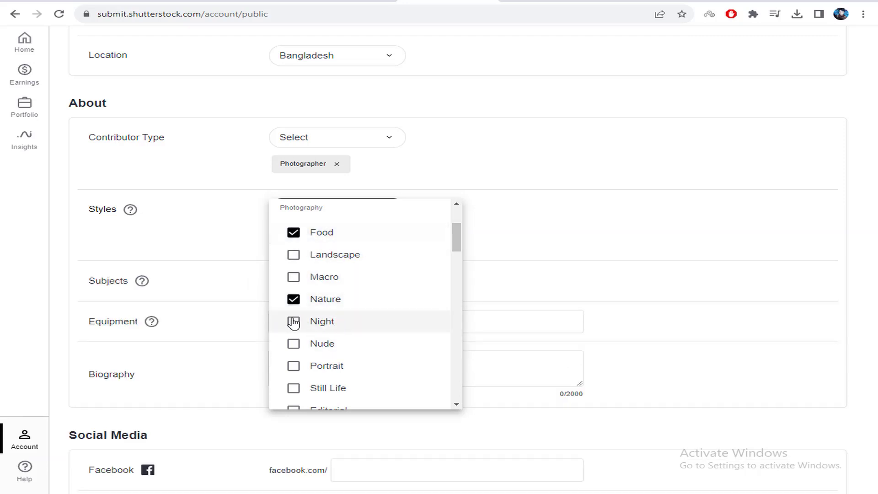
pyautogui.scroll(-1, 366, 355)
pyautogui.scroll(-1, 367, 355)
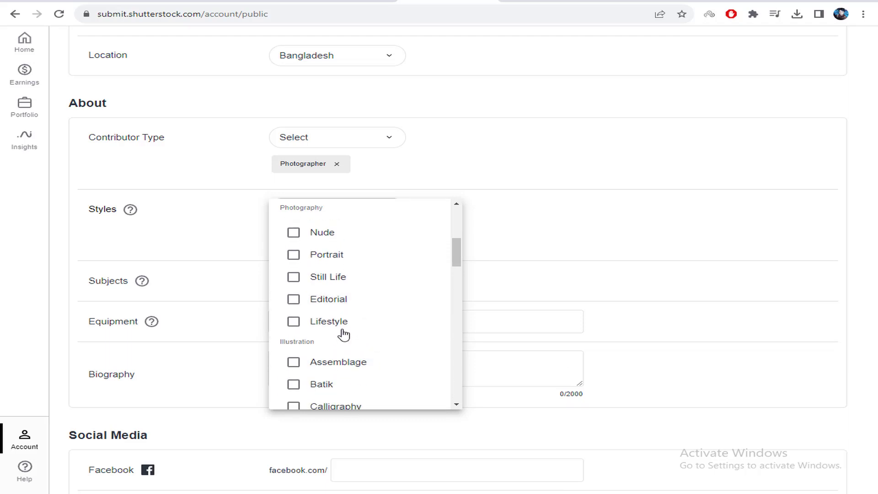
pyautogui.click(290, 322)
pyautogui.scroll(-1, 347, 339)
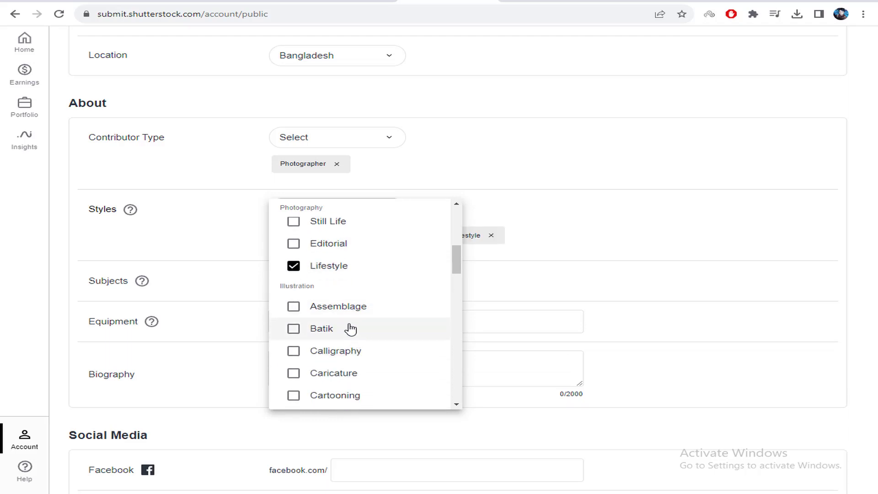
pyautogui.scroll(-2, 351, 340)
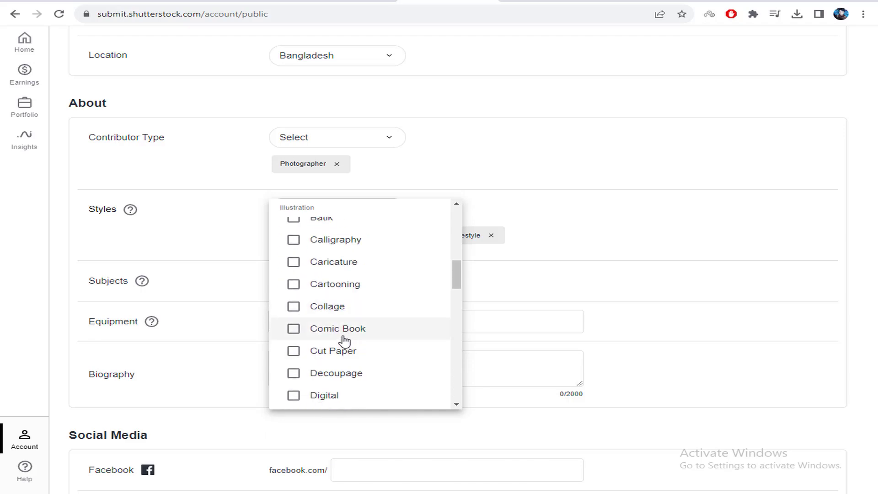
pyautogui.click(300, 311)
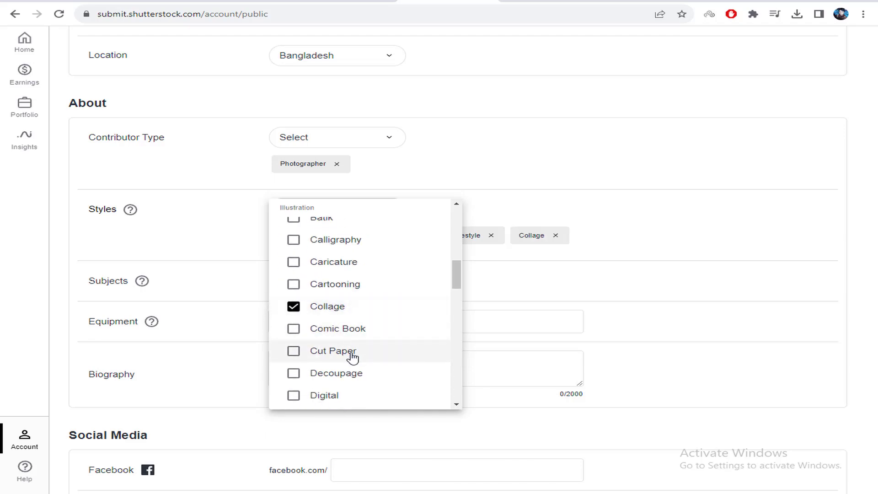
pyautogui.scroll(-1, 348, 357)
pyautogui.click(548, 296)
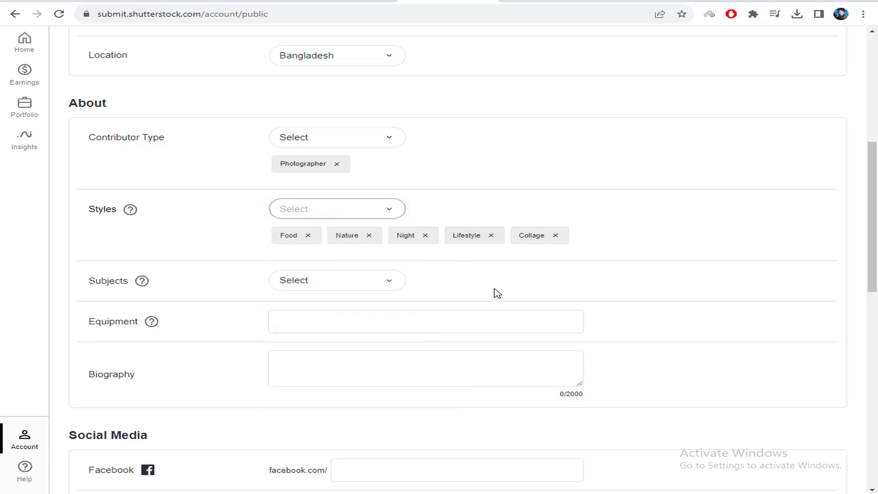
# Add the subjects Beauty, Backgrounds, Business, Child, Design and Fashion
pyautogui.click(287, 294)
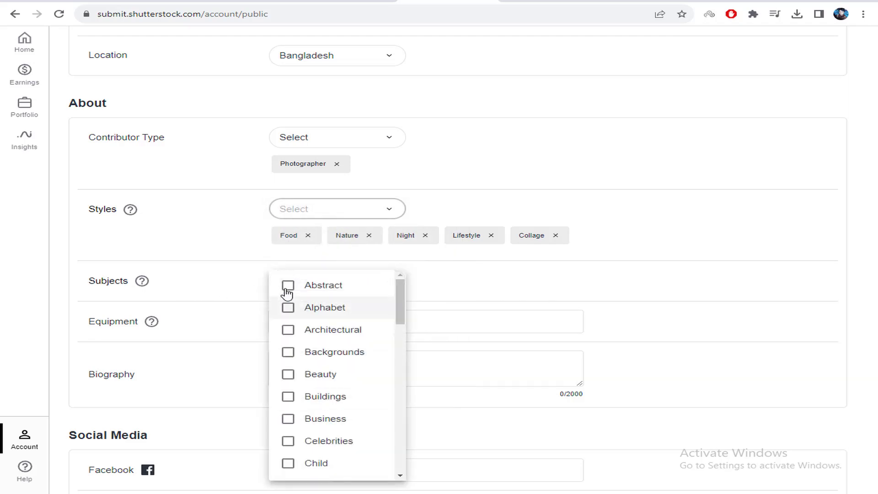
pyautogui.click(326, 380)
pyautogui.click(291, 355)
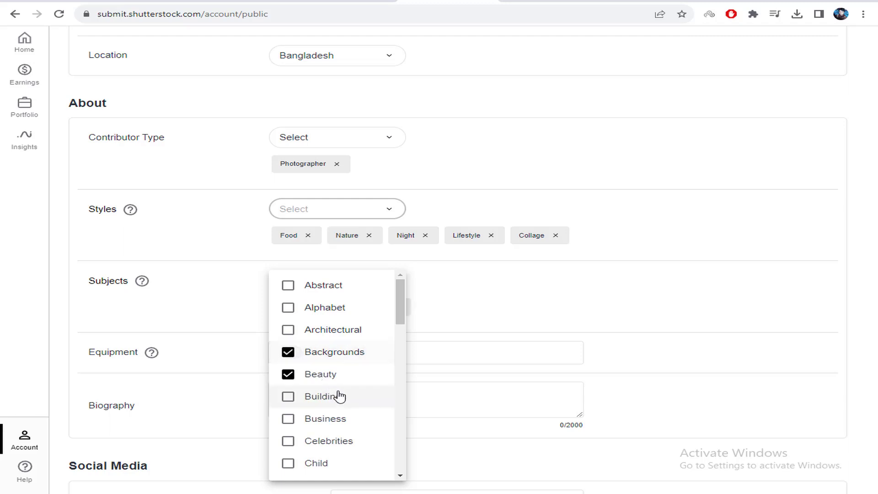
pyautogui.click(307, 418)
pyautogui.scroll(-1, 360, 423)
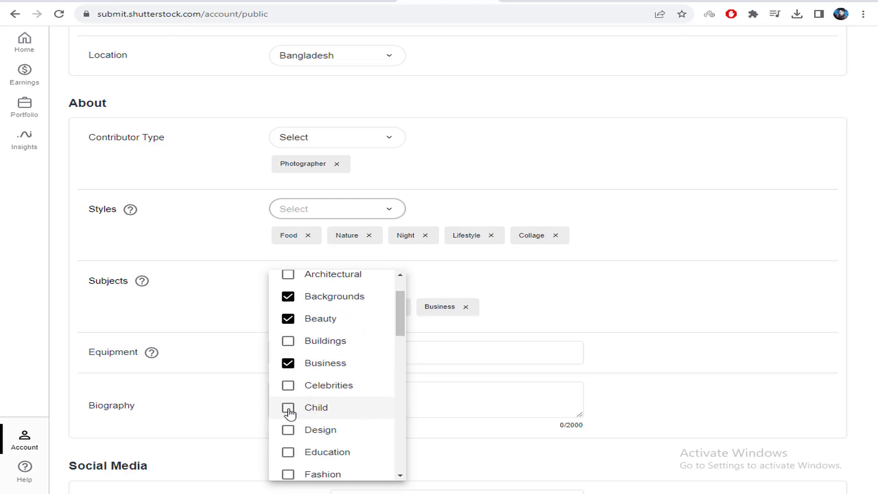
pyautogui.click(303, 413)
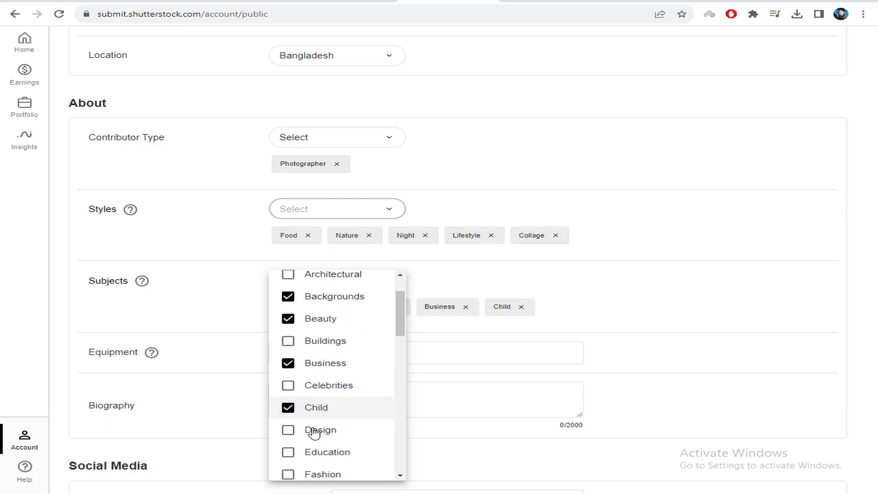
pyautogui.click(306, 432)
pyautogui.scroll(-1, 304, 408)
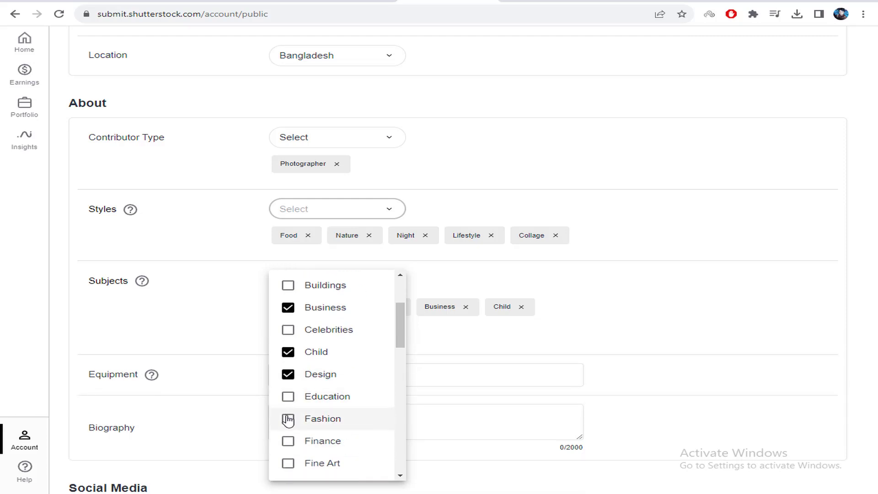
pyautogui.click(289, 418)
pyautogui.click(524, 370)
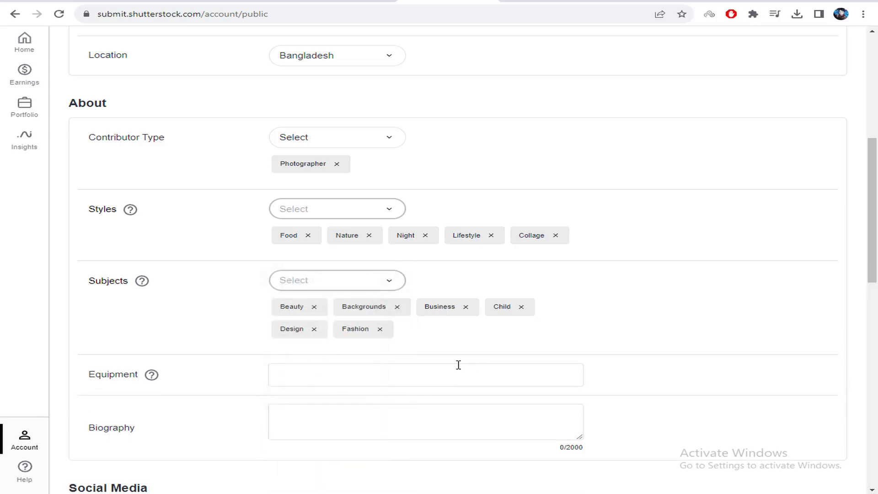
pyautogui.scroll(-3, 398, 259)
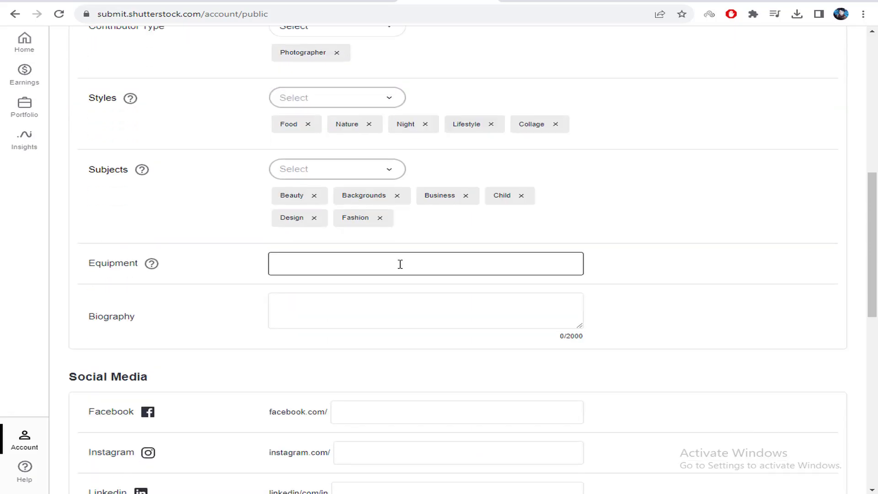
# Copy the chat4now About Us paragraph and paste it into the Biography field
pyautogui.click(309, 265)
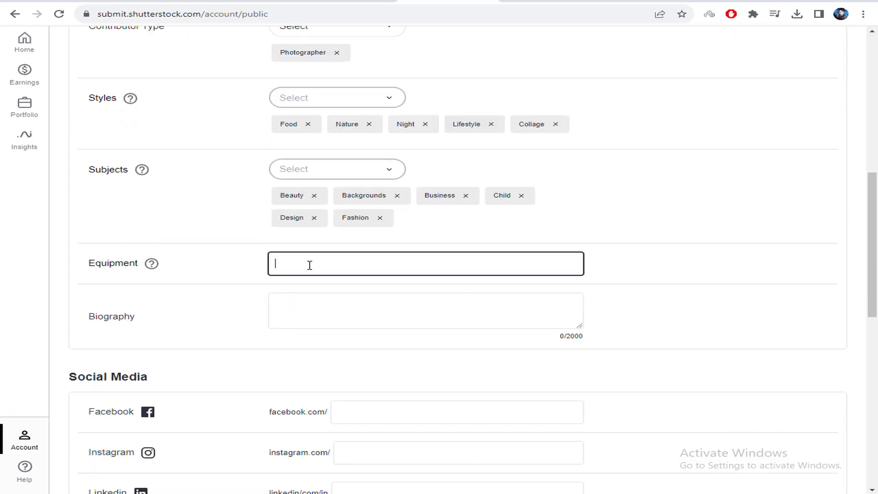
pyautogui.click(344, 314)
pyautogui.click(644, 3)
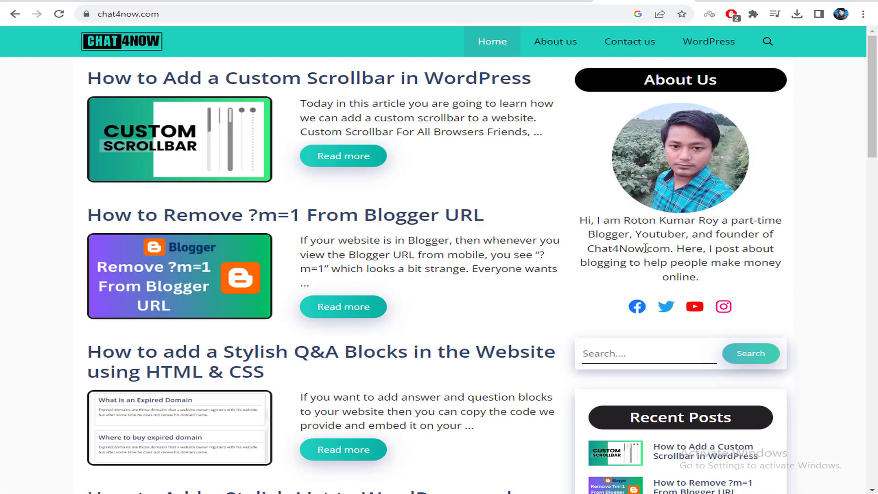
pyautogui.tripleClick(649, 249)
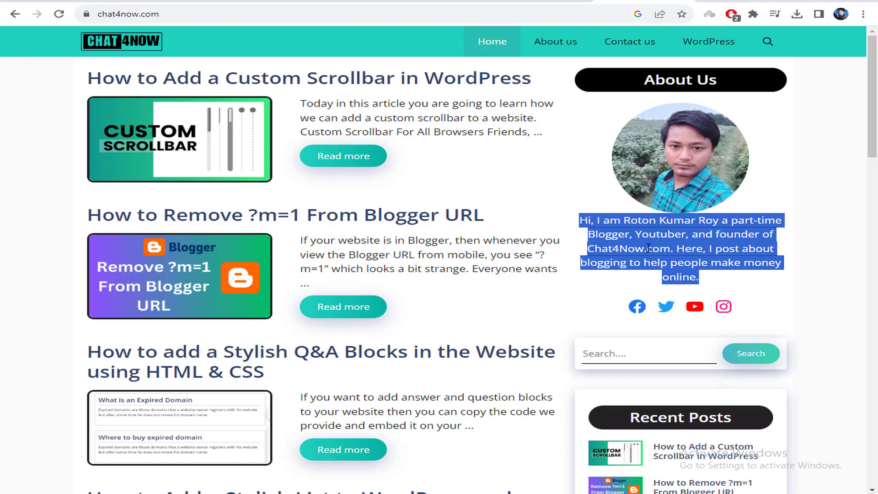
pyautogui.hotkey('ctrl', 'c')
pyautogui.click(416, 3)
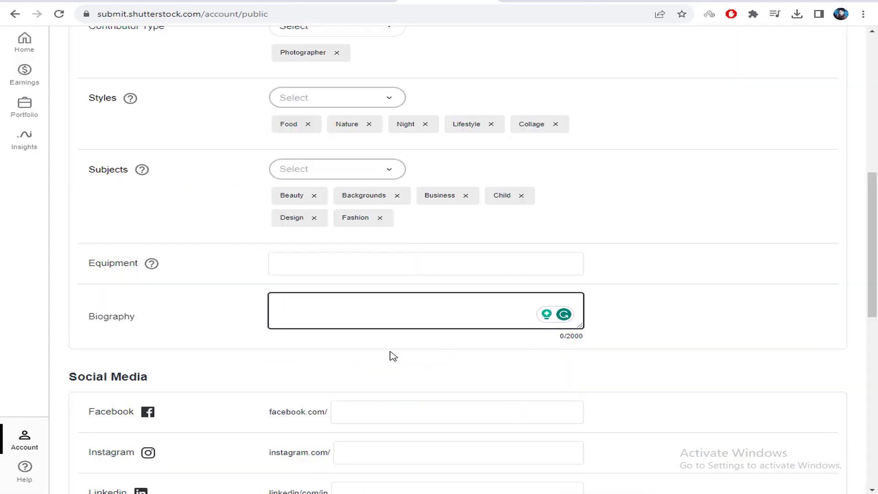
pyautogui.hotkey('ctrl', 'v')
# Trim the trailing blank lines and delete '.com' after Chat4Now to clear the biography error
pyautogui.press('BackSpace')
pyautogui.press('BackSpace')
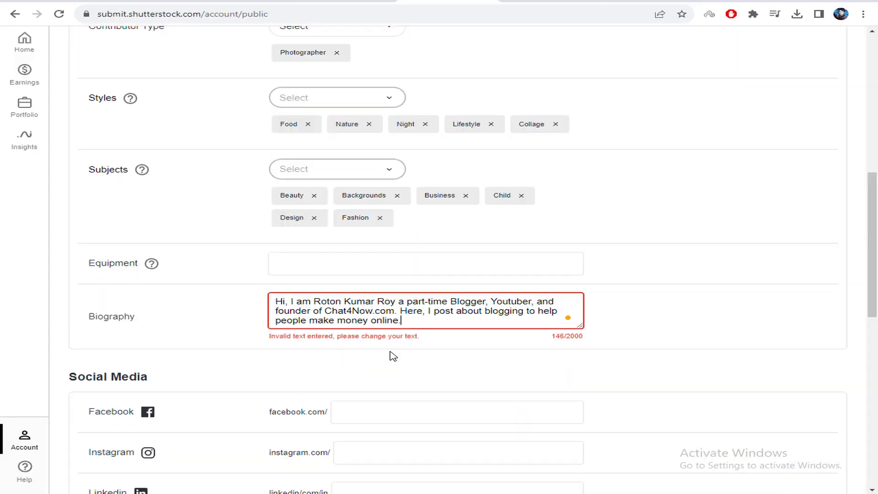
pyautogui.scroll(-3, 446, 183)
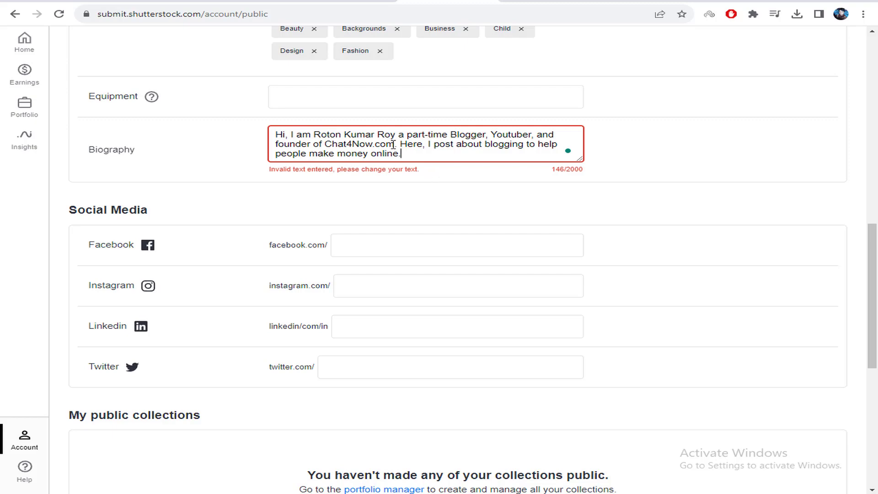
pyautogui.press('BackSpace')
pyautogui.press('BackSpace')
pyautogui.press('BackSpace')
pyautogui.press('BackSpace')
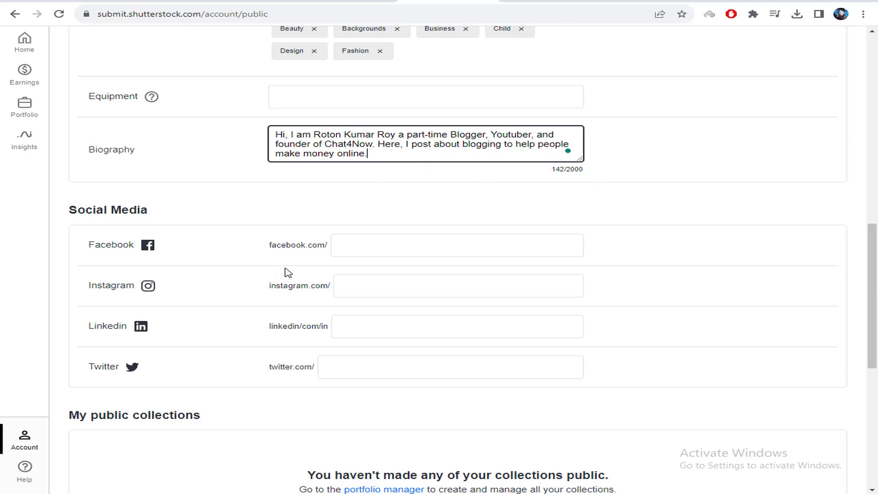
pyautogui.click(363, 245)
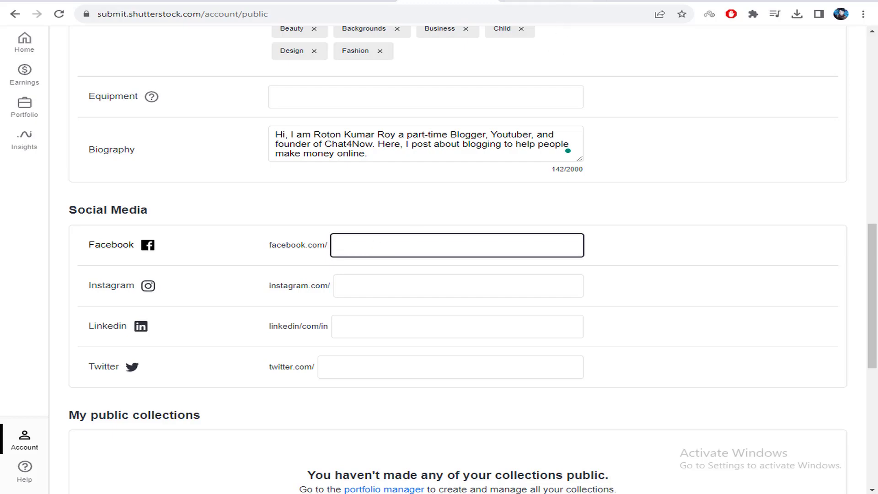
pyautogui.hotkey('ctrl', 'Tab')
# Copy chat4now's Facebook link and reduce it to the bare username in the Facebook field
pyautogui.click(676, 290)
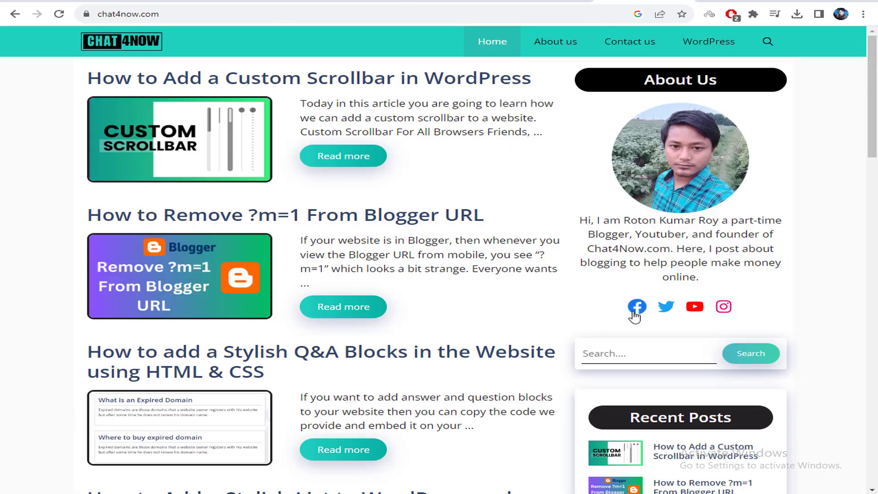
pyautogui.rightClick(633, 311)
pyautogui.click(682, 387)
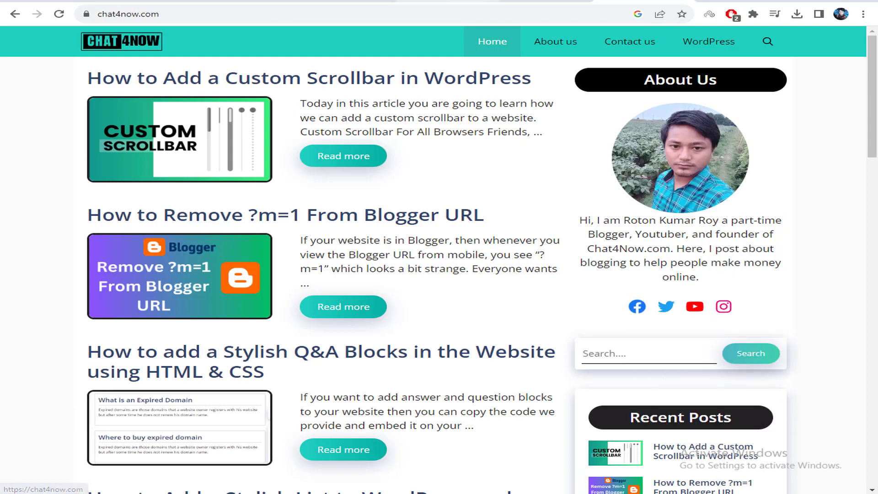
pyautogui.hotkey('ctrl', 'Tab')
pyautogui.hotkey('ctrl', 'v')
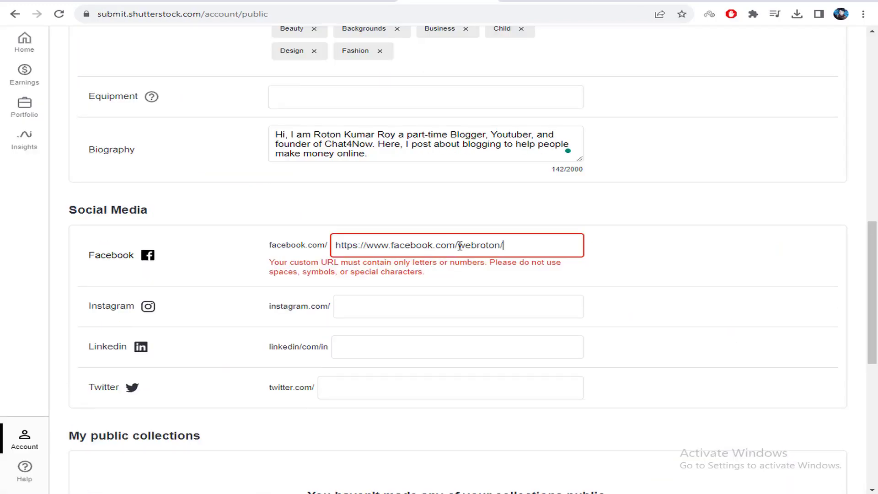
pyautogui.moveTo(459, 246); pyautogui.dragTo(314, 248)
pyautogui.press('BackSpace')
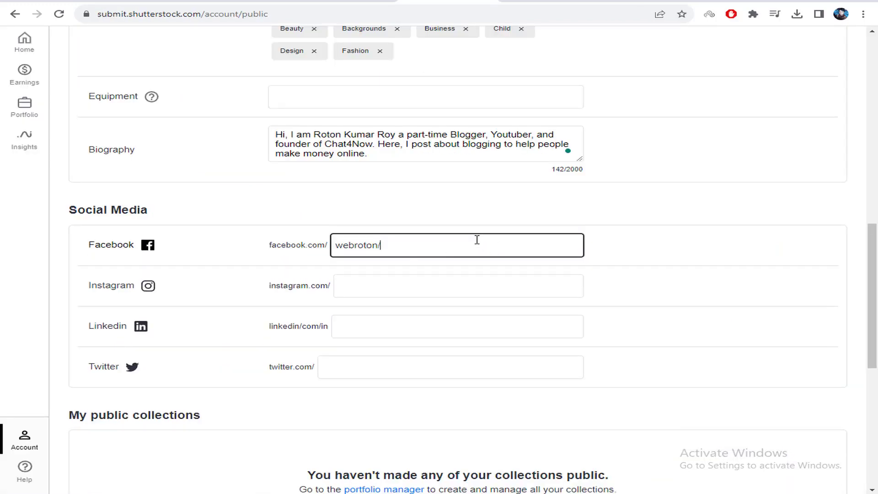
pyautogui.press('BackSpace')
# Paste chat4now's Twitter link into the Instagram field and strip the twitter.com prefix
pyautogui.click(389, 289)
pyautogui.hotkey('ctrl', 'Tab')
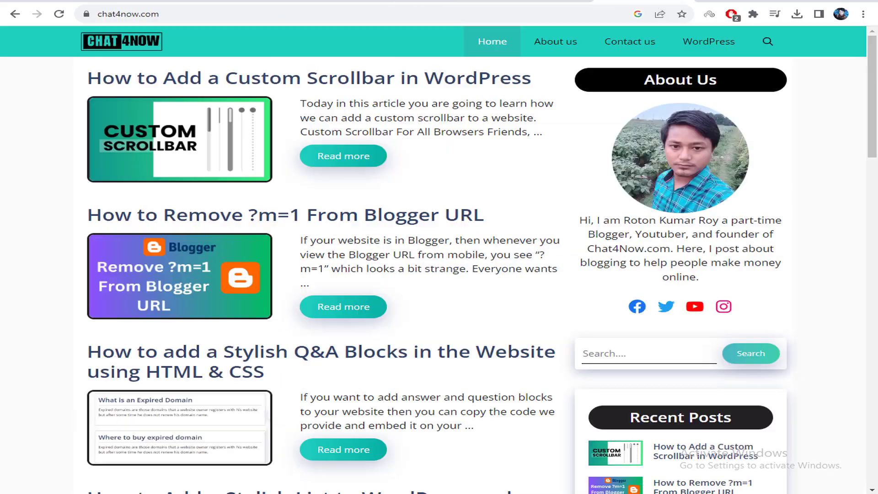
pyautogui.rightClick(670, 315)
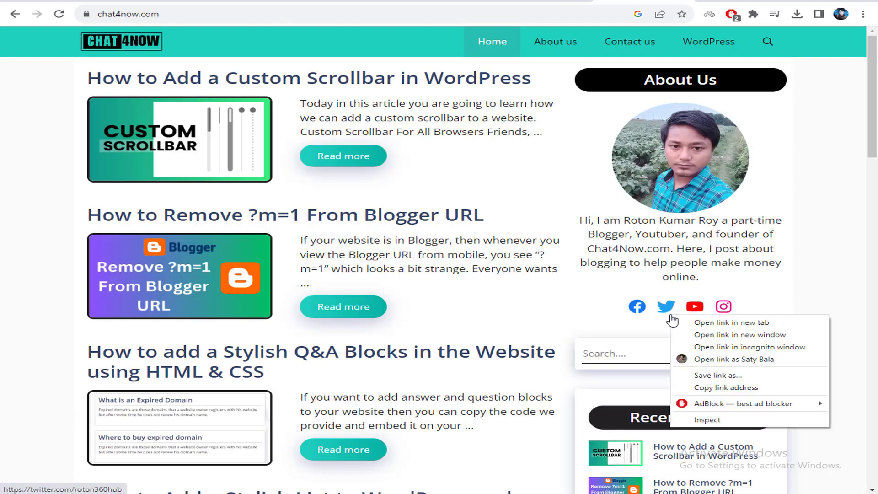
pyautogui.click(727, 388)
pyautogui.hotkey('ctrl', 'Tab')
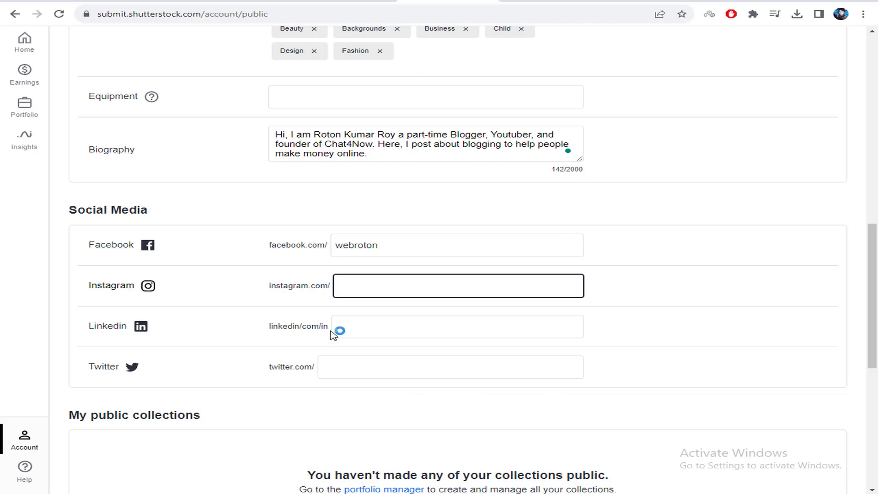
pyautogui.hotkey('ctrl', 'v')
pyautogui.moveTo(420, 285); pyautogui.dragTo(313, 297)
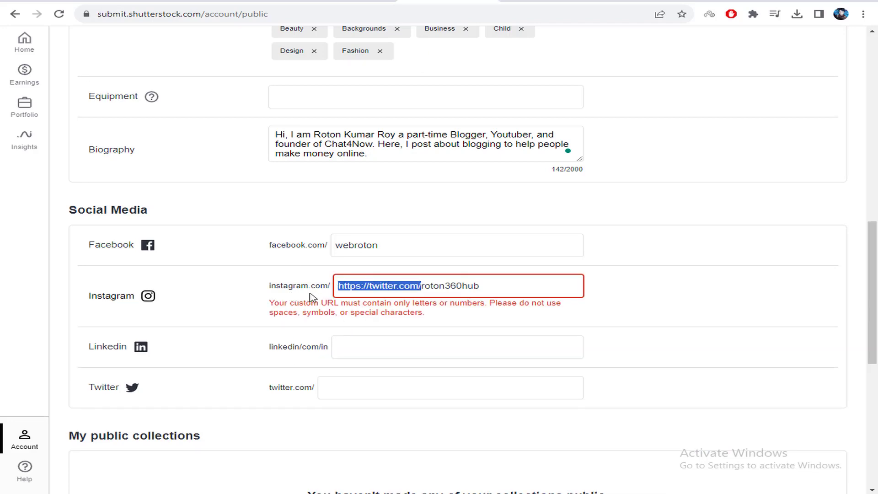
pyautogui.press('BackSpace')
# Copy that same username into the Twitter field
pyautogui.doubleClick(371, 286)
pyautogui.rightClick(370, 293)
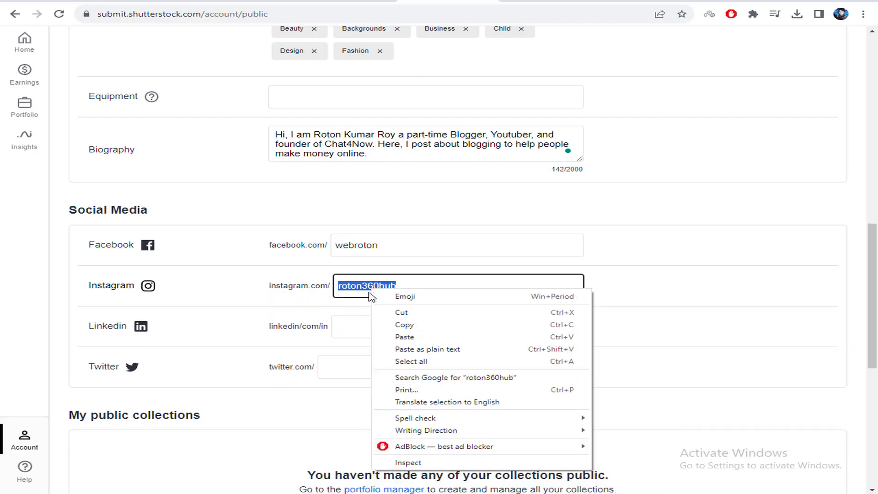
pyautogui.click(414, 325)
pyautogui.click(378, 367)
pyautogui.hotkey('ctrl', 'v')
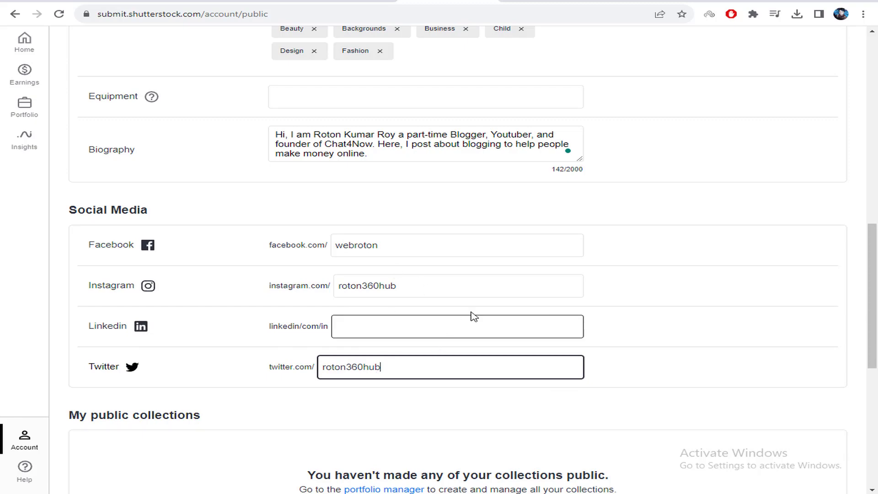
pyautogui.scroll(-4, 478, 318)
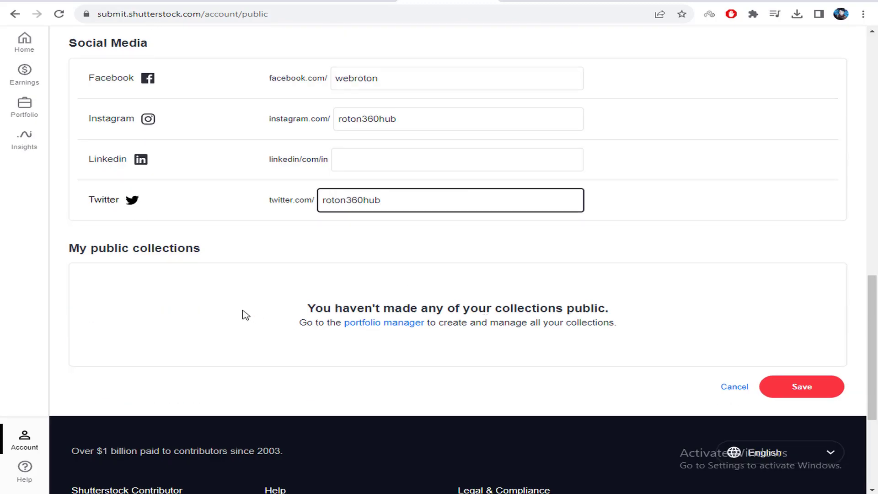
# Save the profile's social handles, then browse and close the account panel and feedback form
pyautogui.click(810, 394)
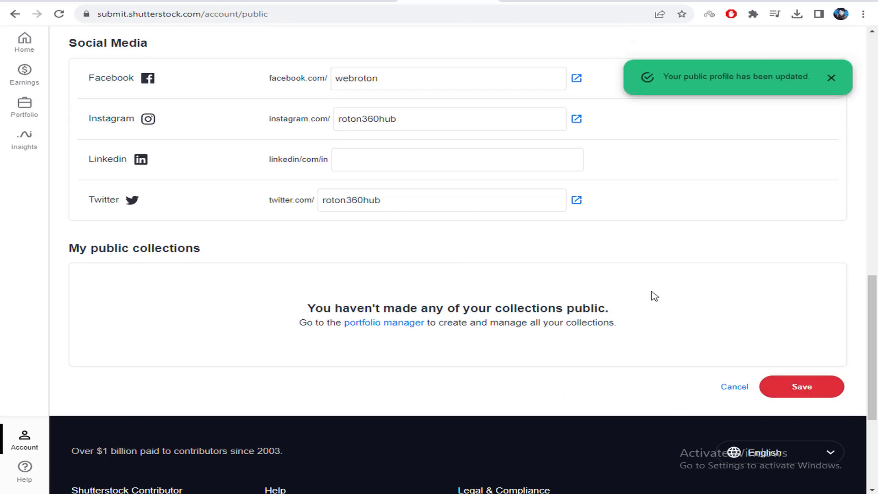
pyautogui.scroll(15, 652, 294)
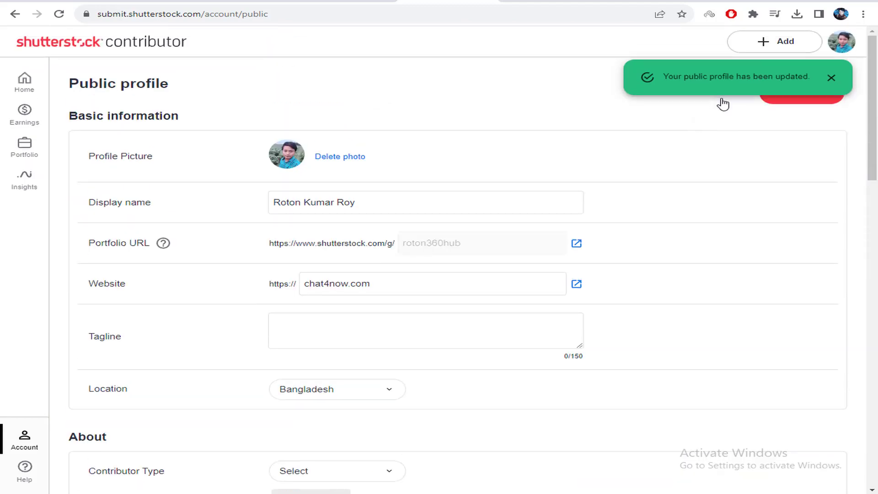
pyautogui.click(848, 45)
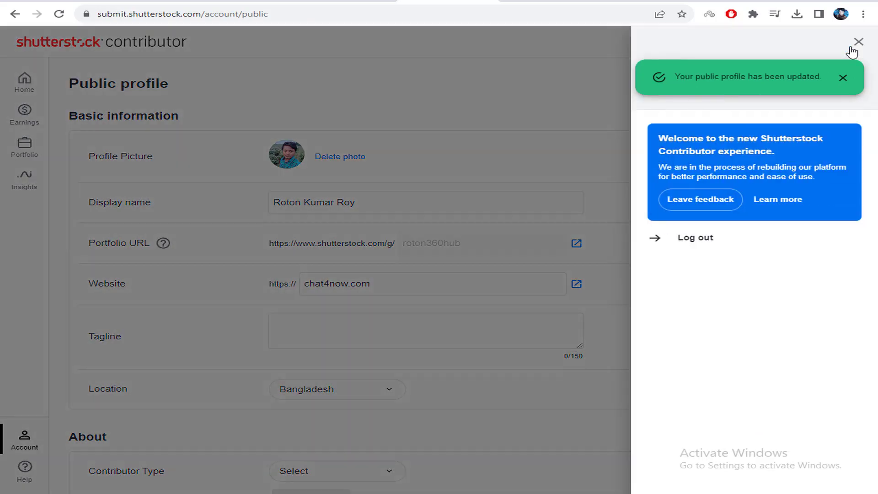
pyautogui.click(857, 43)
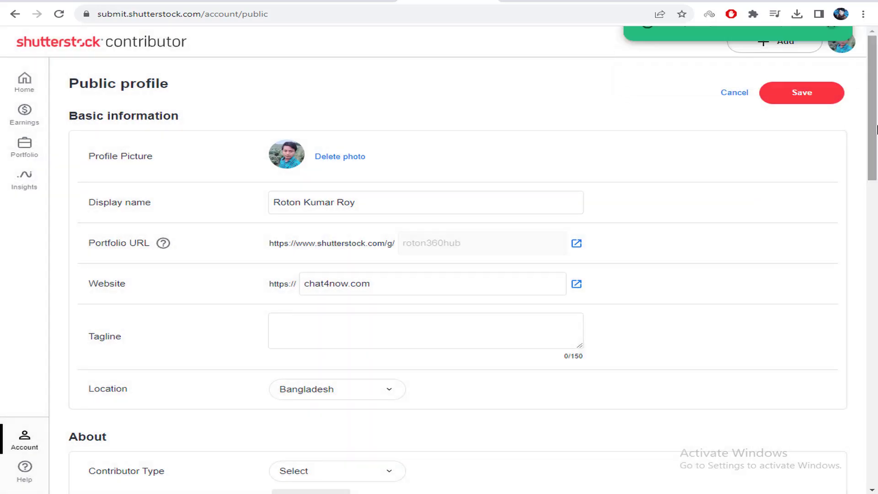
pyautogui.click(844, 42)
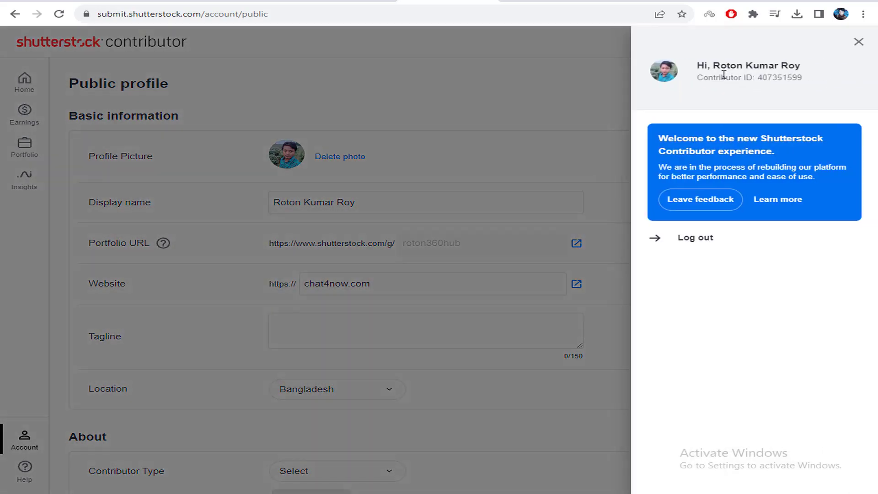
pyautogui.click(716, 206)
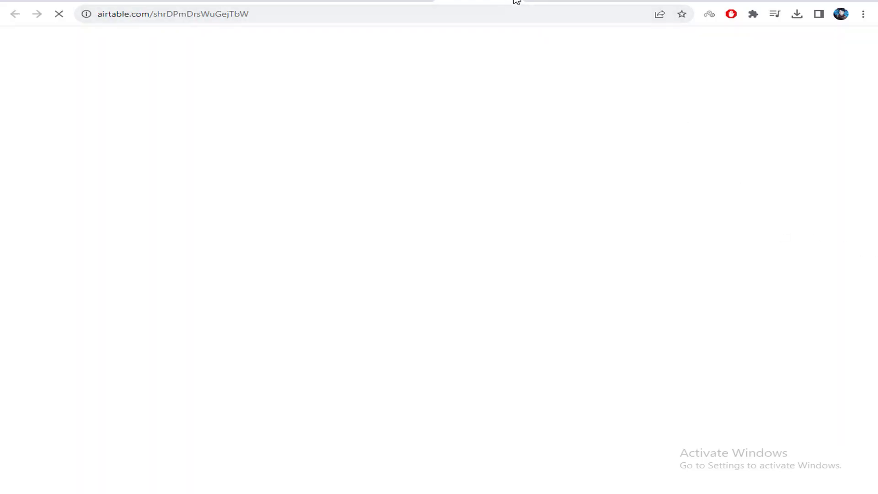
pyautogui.click(516, 1)
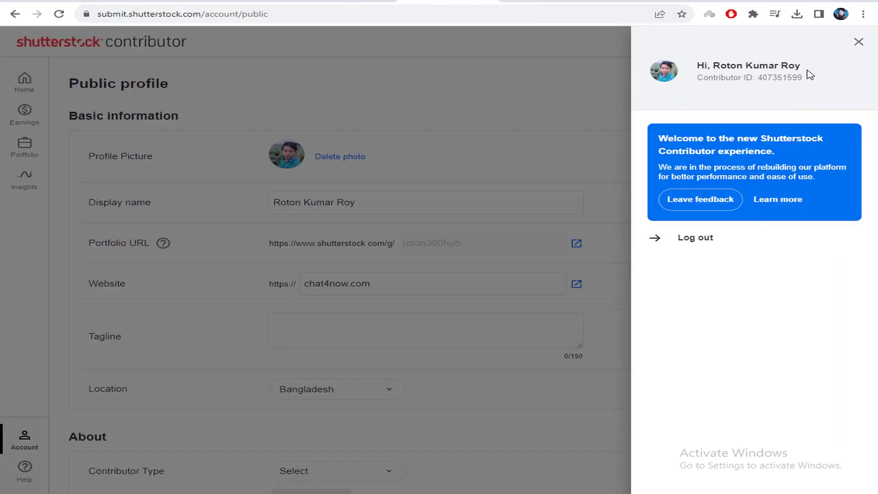
pyautogui.click(858, 42)
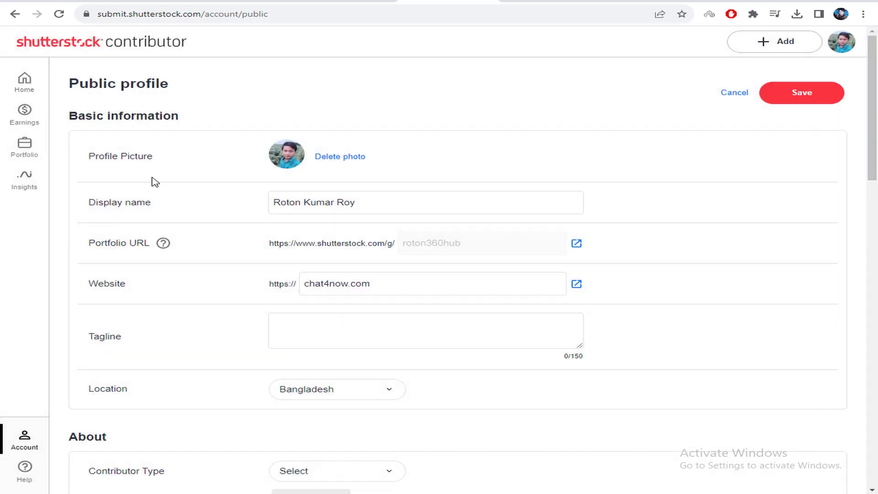
pyautogui.scroll(-3, 28, 434)
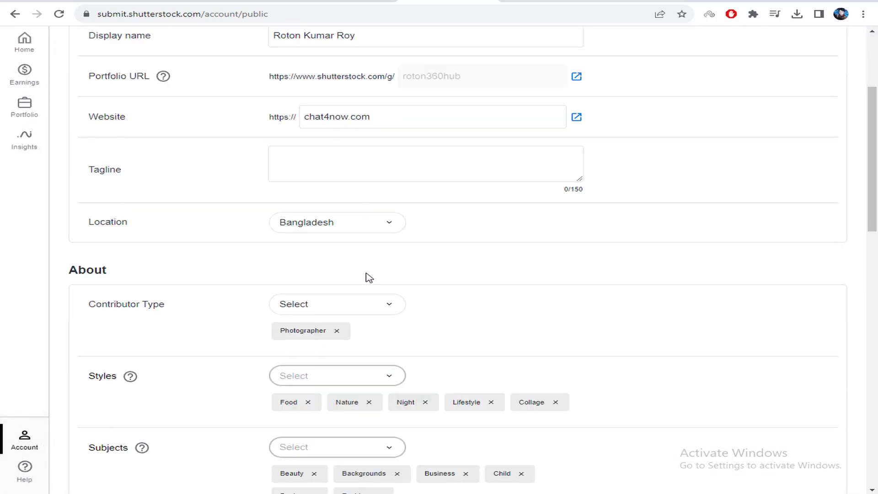
pyautogui.scroll(3, 366, 277)
pyautogui.click(300, 197)
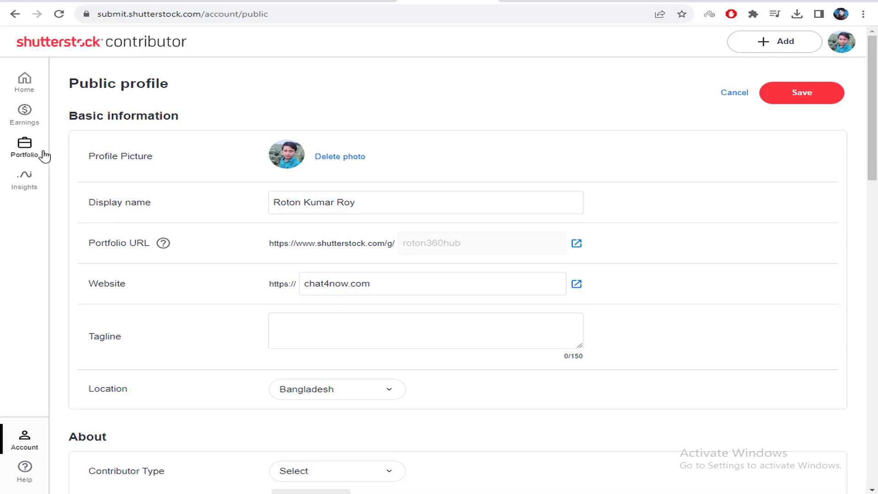
# Return to the contributor dashboard Home, then switch to the WebGrow YouTube channel tab
pyautogui.click(24, 81)
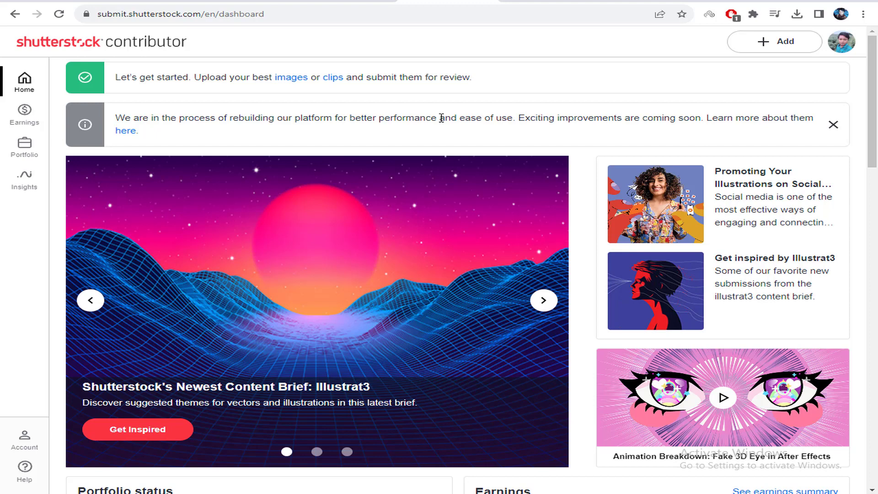
pyautogui.click(91, 3)
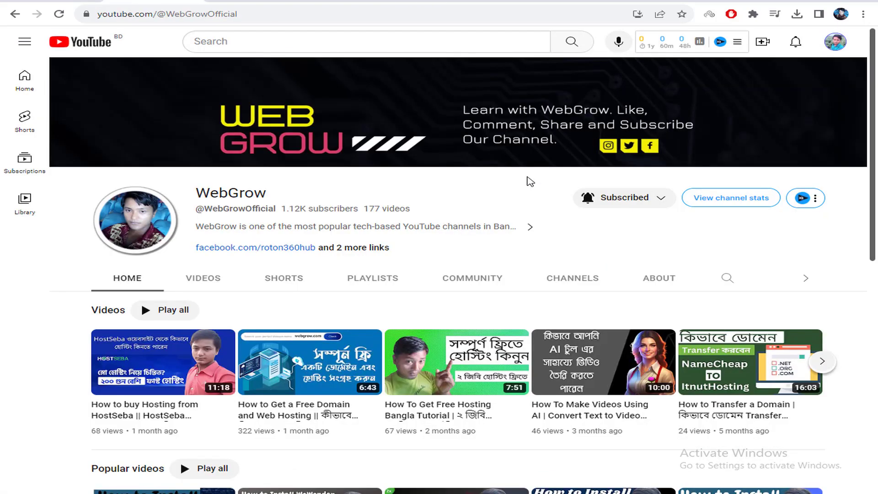